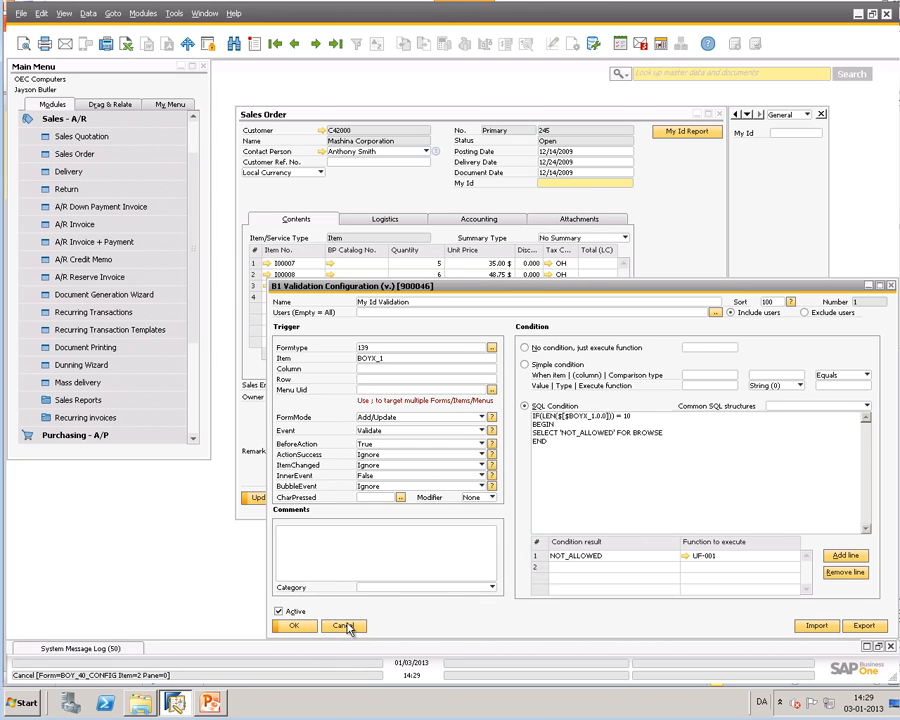
Close the validation configuration, then review the sales order's B1 Usability Package configuration overview and close it
{"action": "left_click", "coordinate": [344, 625]}
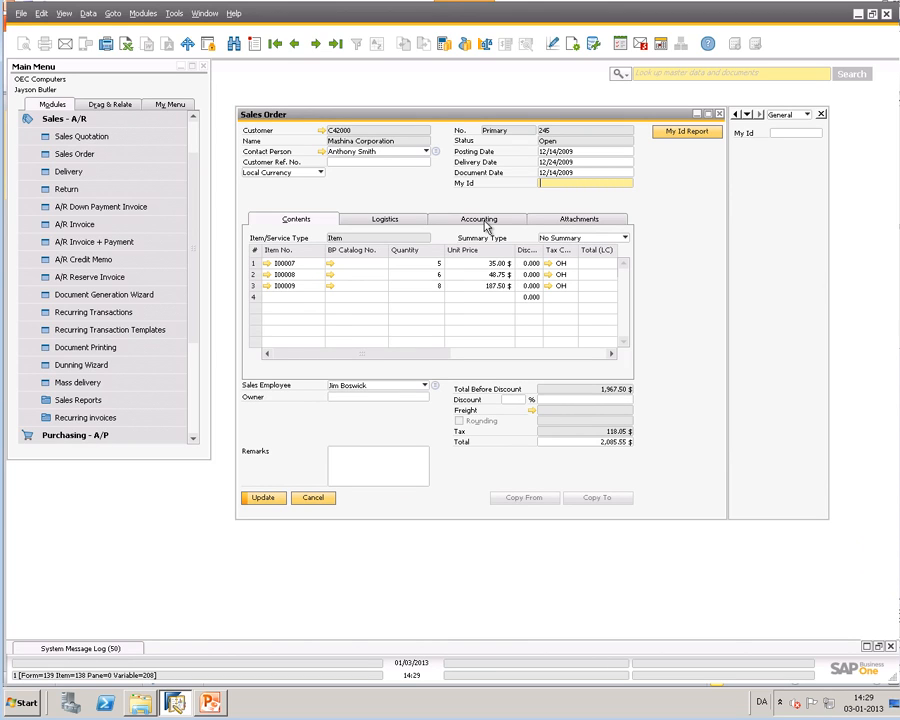
{"action": "right_click", "coordinate": [428, 200]}
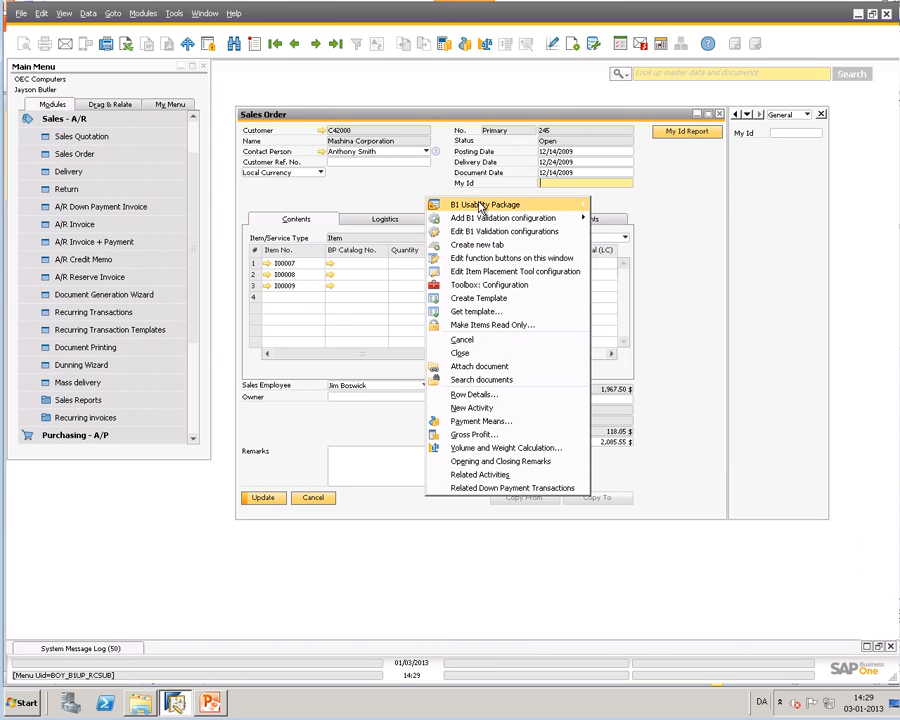
{"action": "mouse_move", "coordinate": [483, 205]}
{"action": "left_click", "coordinate": [605, 203]}
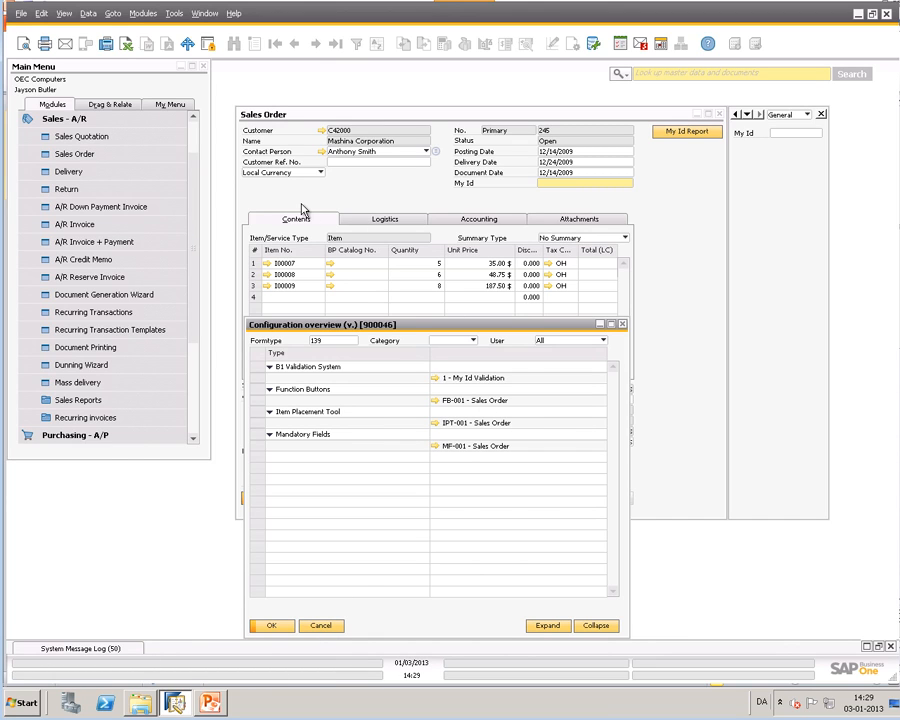
{"action": "left_click", "coordinate": [319, 628]}
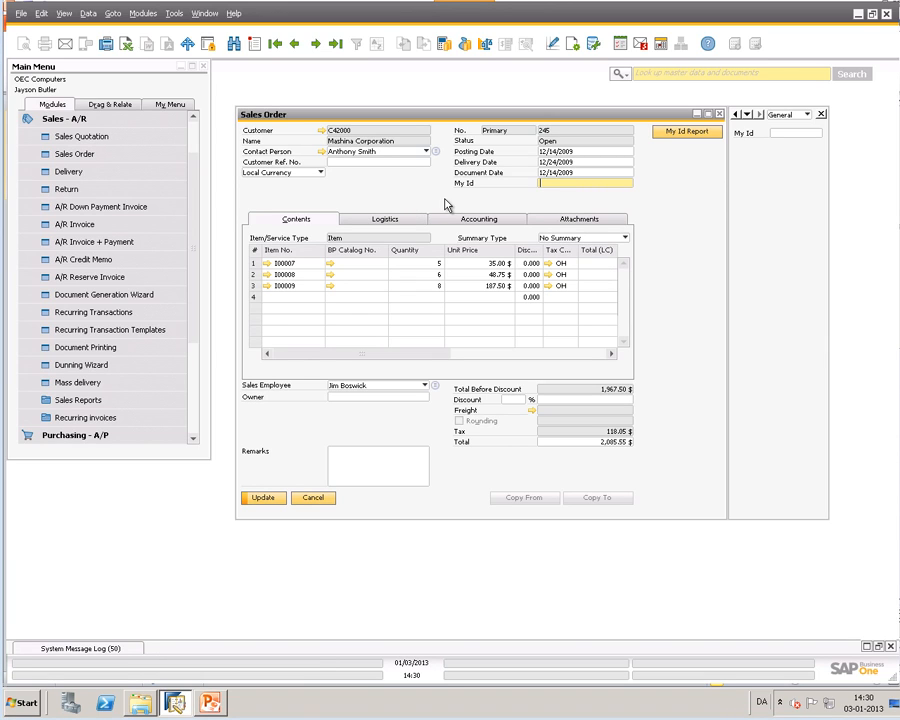
Open the Configuration categories window from the B1 Usability Package module configuration
{"action": "left_click", "coordinate": [64, 119]}
{"action": "left_click", "coordinate": [58, 119]}
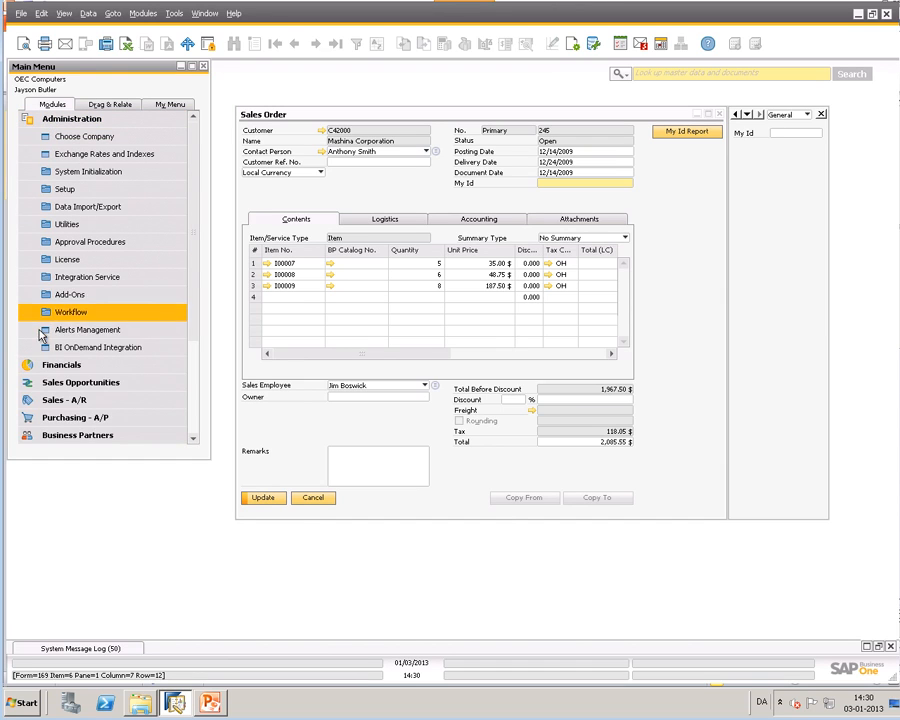
{"action": "left_click", "coordinate": [55, 298]}
{"action": "left_click", "coordinate": [72, 364]}
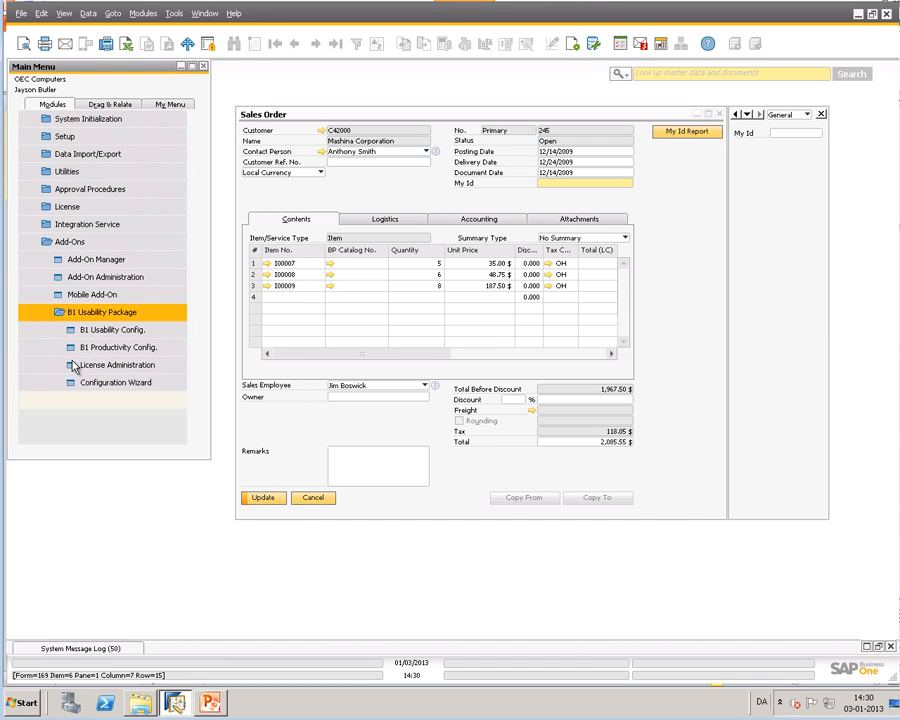
{"action": "scroll", "coordinate": [100, 385], "scroll_direction": "down", "scroll_amount": 1}
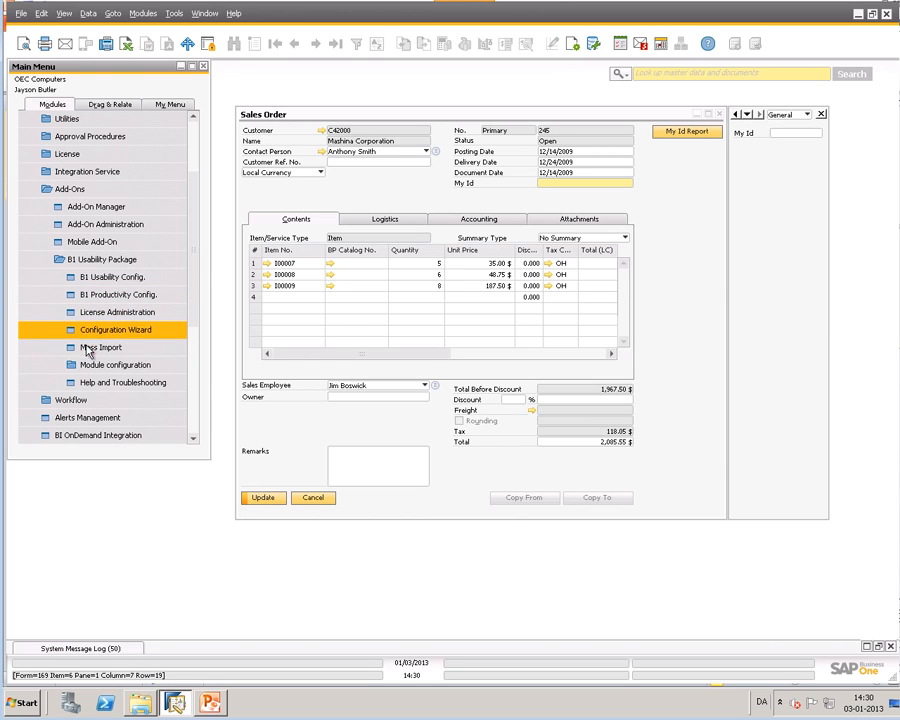
{"action": "left_click", "coordinate": [100, 365]}
{"action": "scroll", "coordinate": [128, 278], "scroll_direction": "down", "scroll_amount": 1}
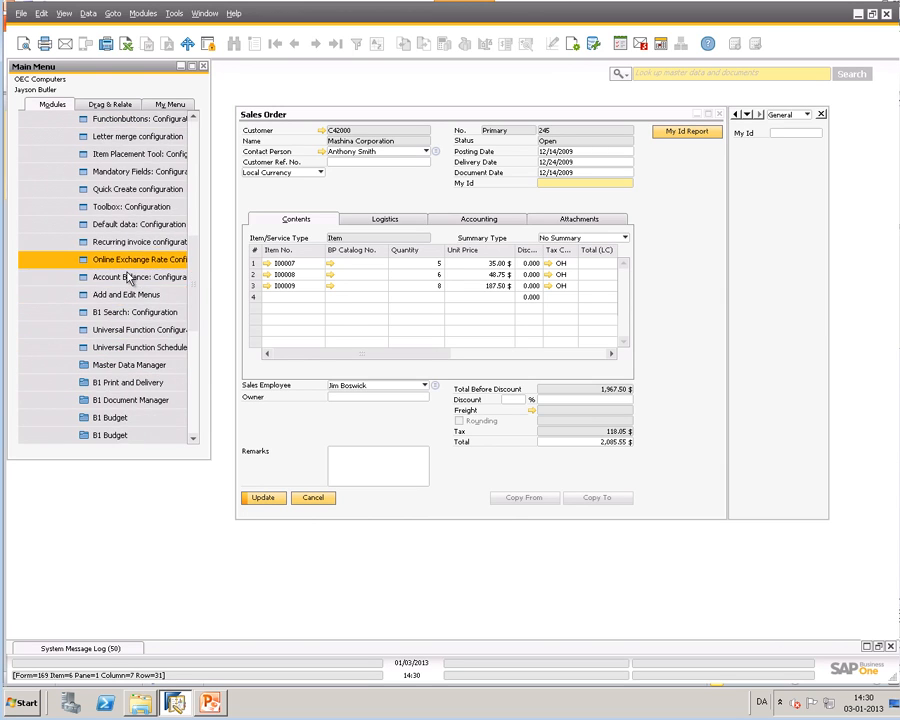
{"action": "scroll", "coordinate": [128, 278], "scroll_direction": "down", "scroll_amount": 3}
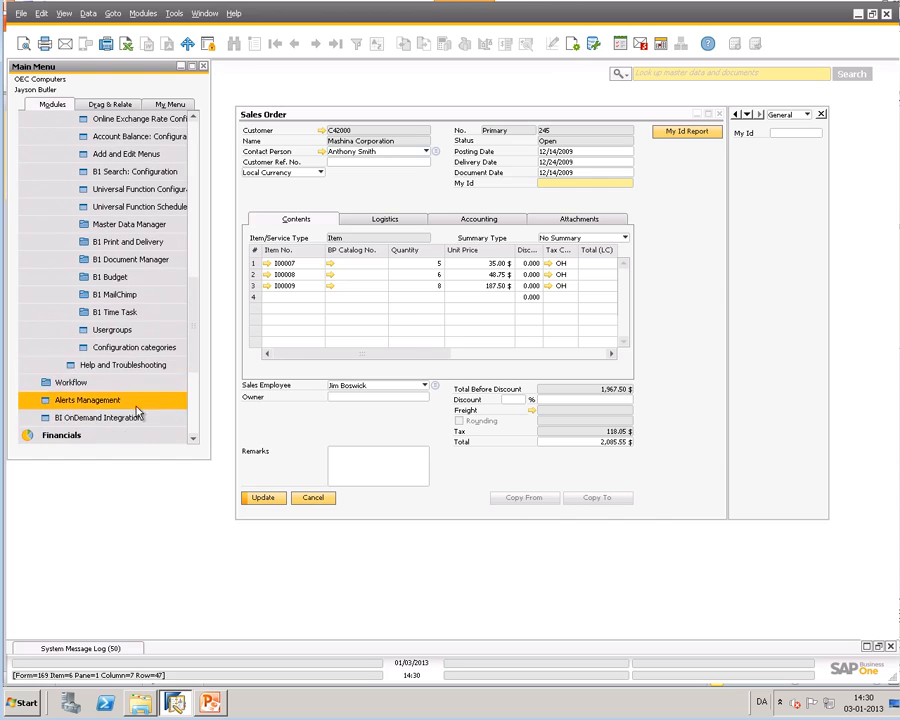
{"action": "left_click", "coordinate": [128, 349]}
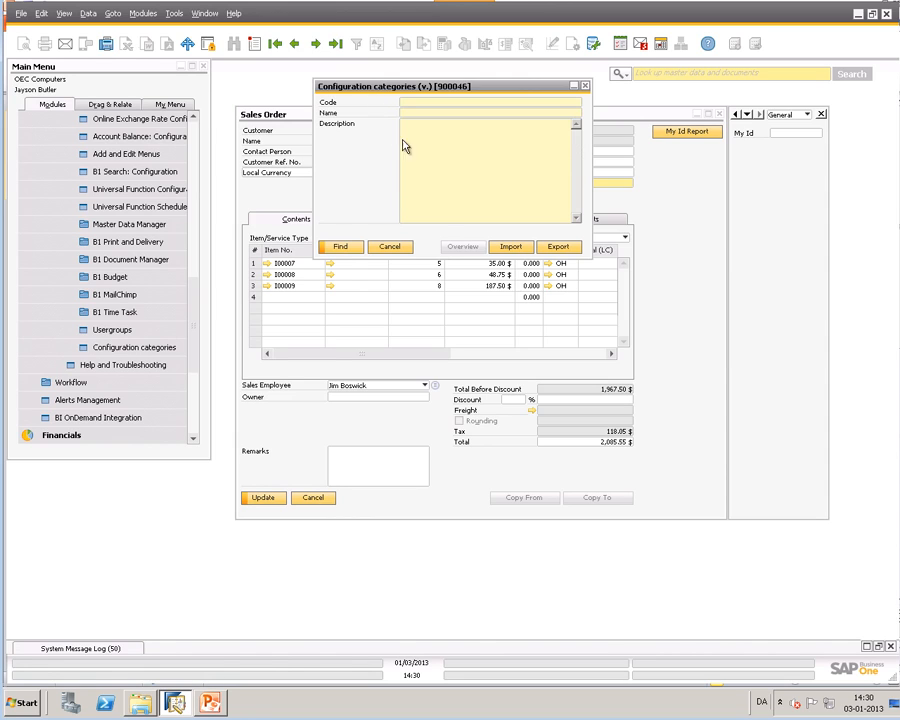
Add a configuration category with code MyId and name My ID Category, leaving the description empty
{"action": "left_click_drag", "start_coordinate": [378, 86], "coordinate": [445, 249]}
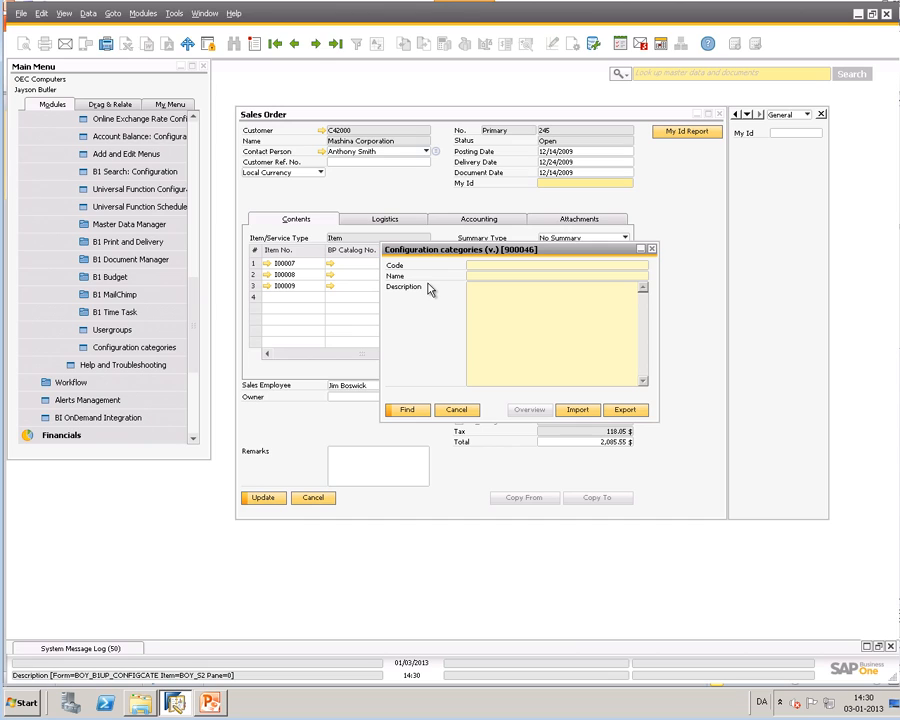
{"action": "key", "text": "ctrl+a"}
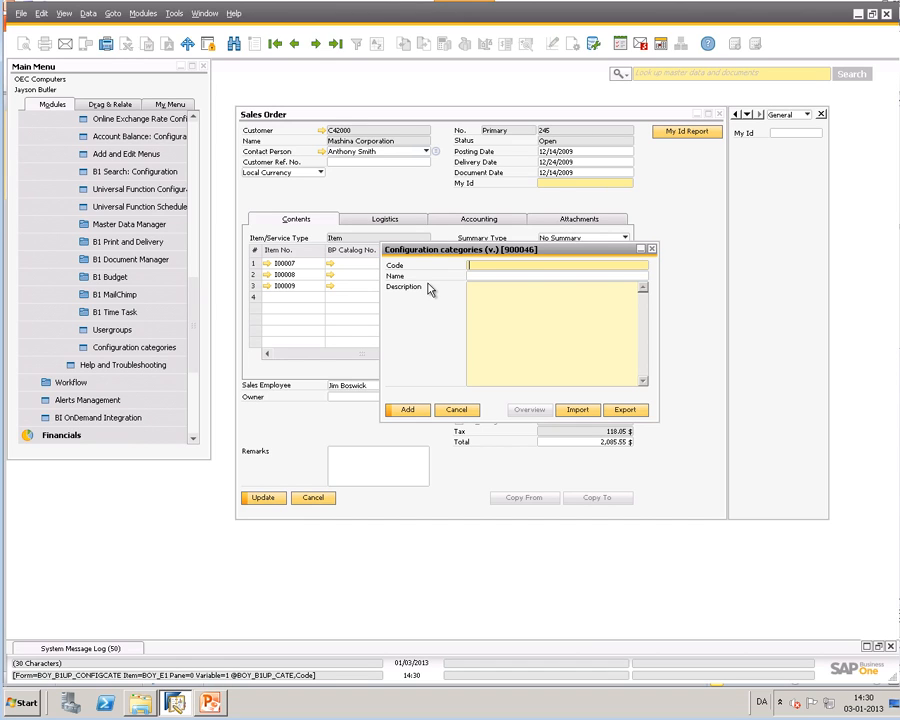
{"action": "type", "text": "MyID"}
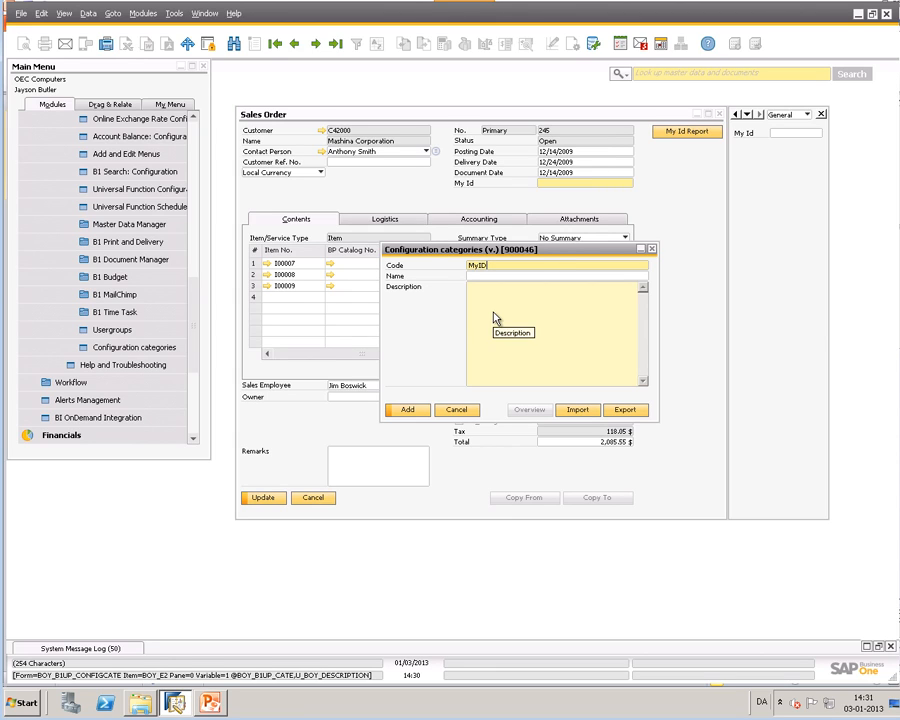
{"action": "key", "text": "BackSpace"}
{"action": "key", "text": "BackSpace"}
{"action": "key", "text": "Tab"}
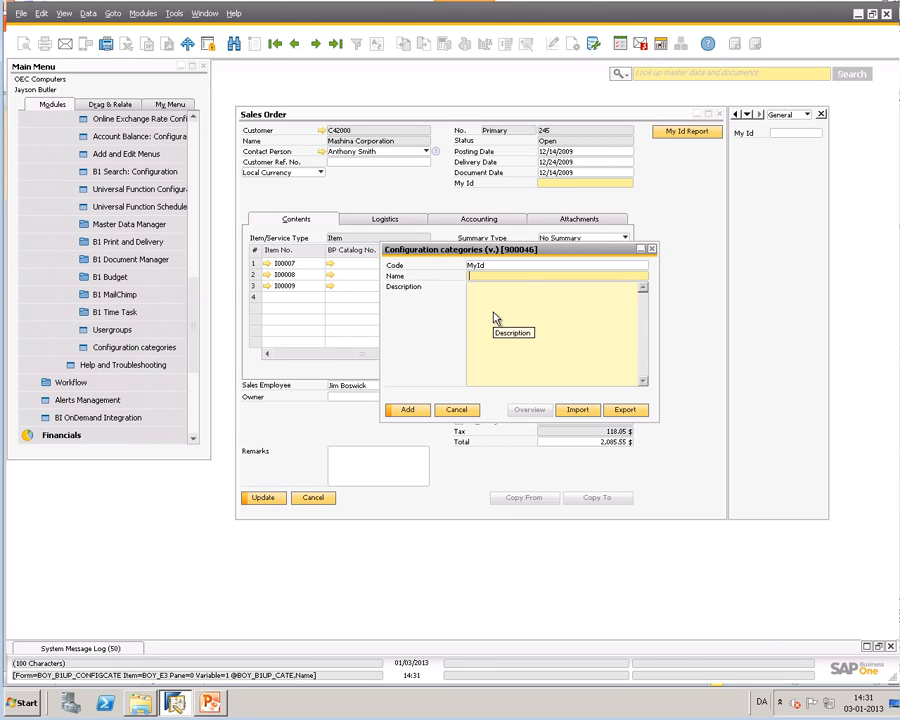
{"action": "type", "text": "My ID Category"}
{"action": "left_click", "coordinate": [500, 320]}
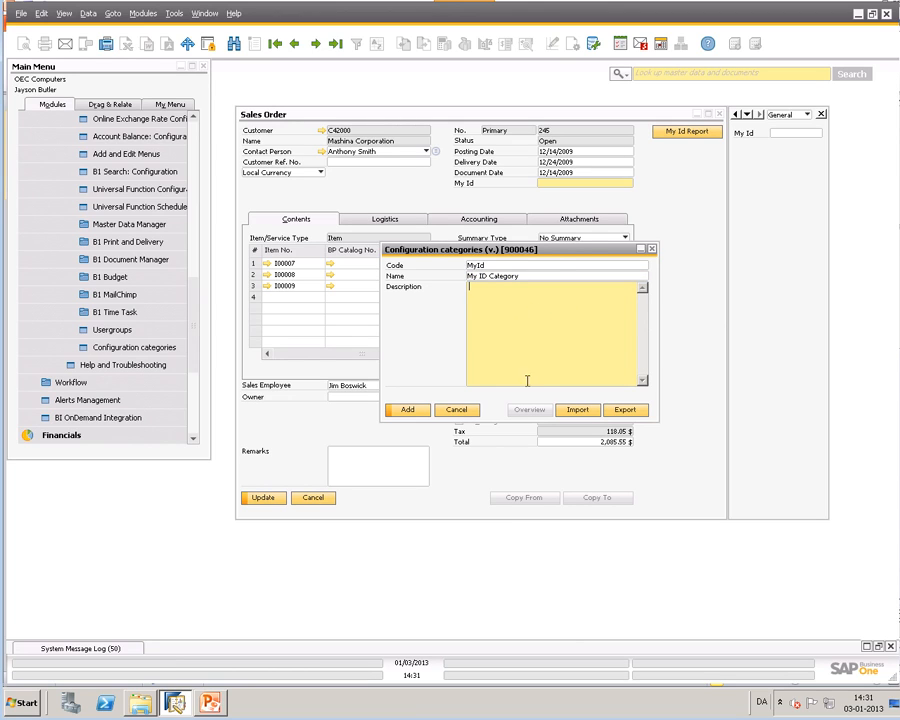
{"action": "left_click", "coordinate": [407, 410]}
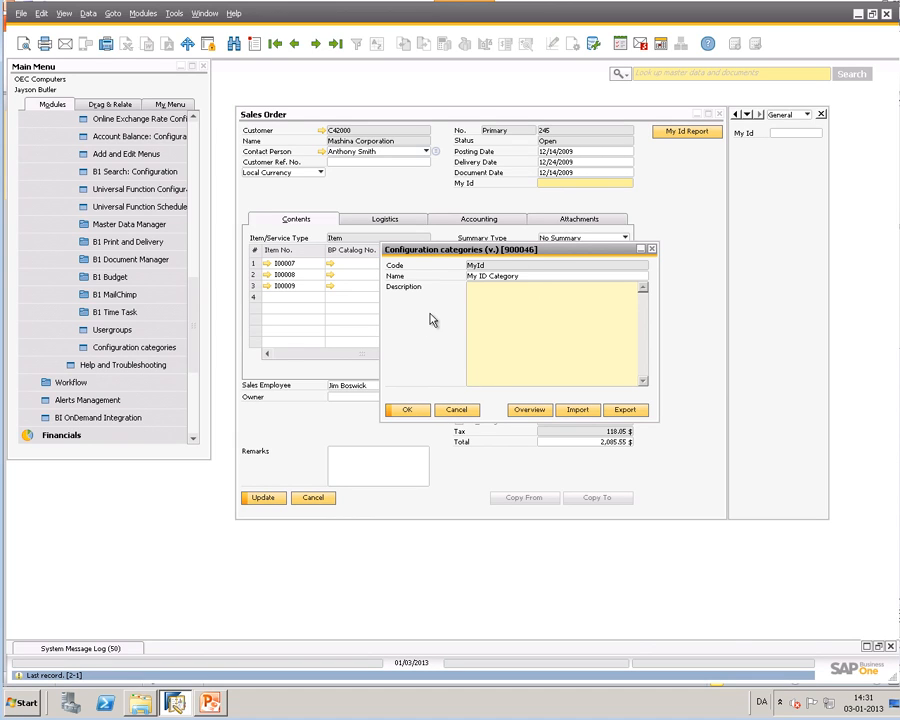
View the configuration overview for My ID Category, then close it and the category window
{"action": "left_click", "coordinate": [528, 409]}
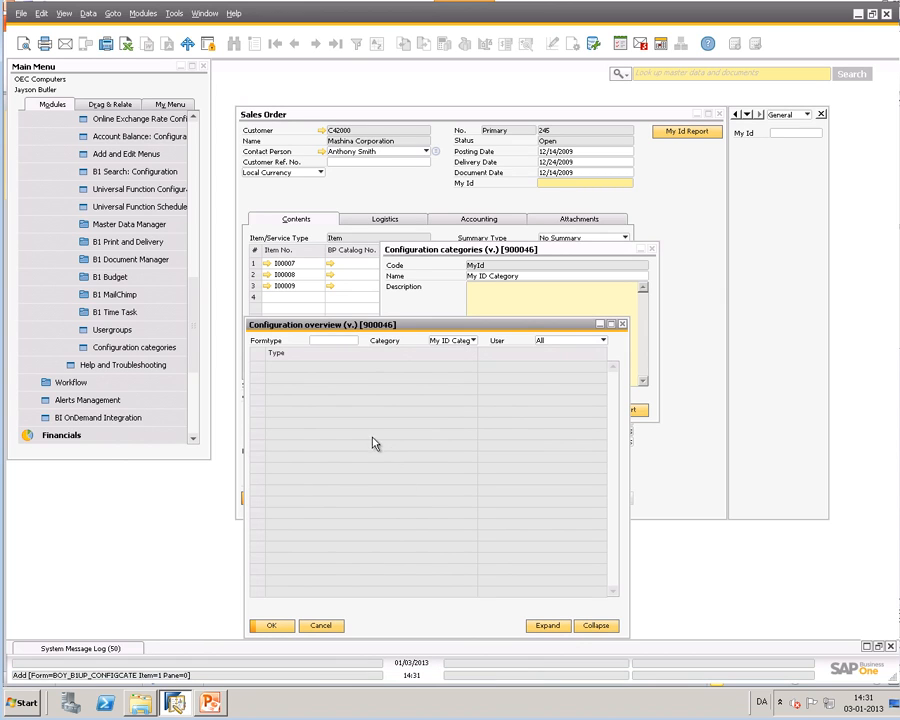
{"action": "left_click", "coordinate": [326, 627]}
{"action": "left_click", "coordinate": [452, 410]}
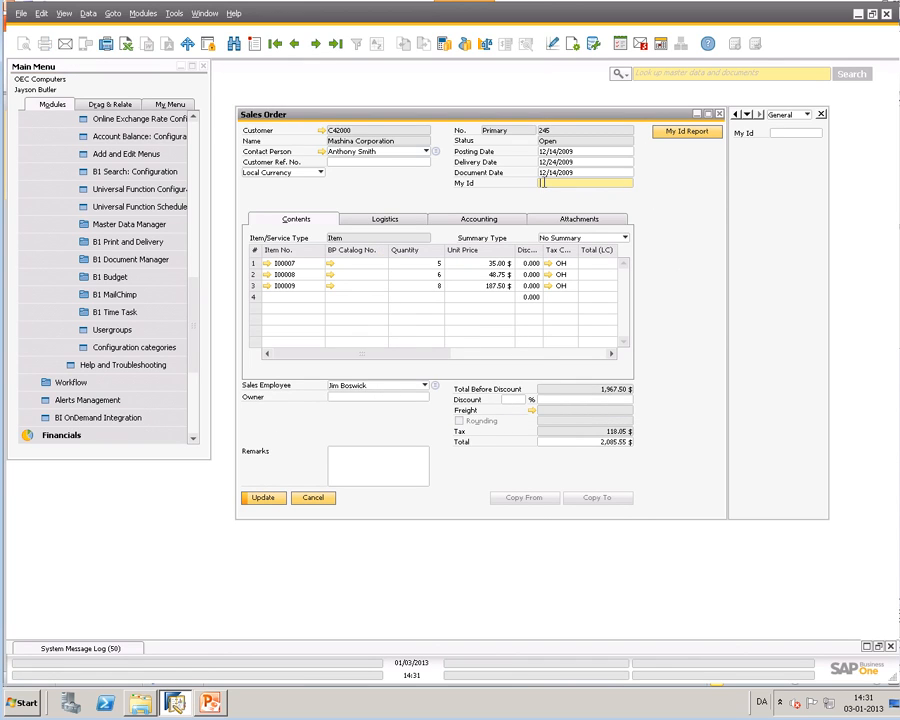
Open the sales order's Item Placement Tool configuration and check the category choices in its header without assigning one
{"action": "right_click", "coordinate": [543, 184]}
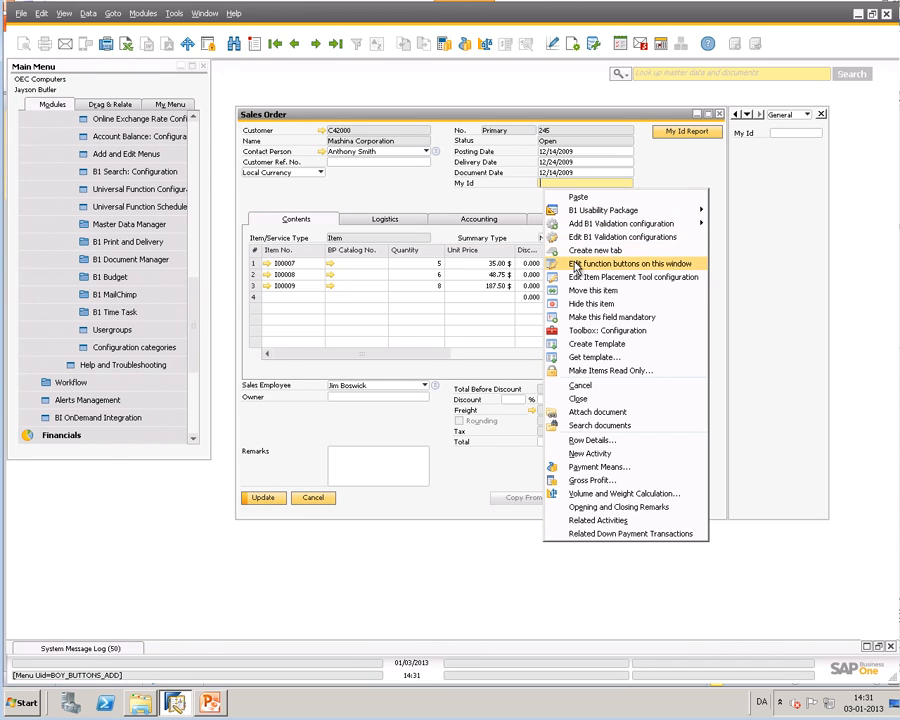
{"action": "left_click", "coordinate": [577, 277]}
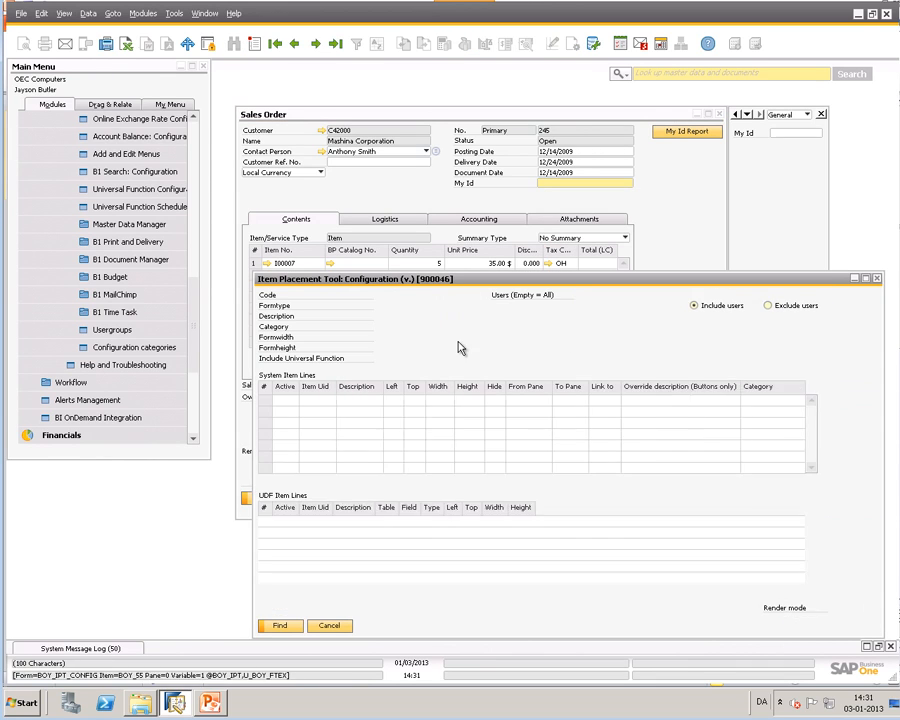
{"action": "left_click", "coordinate": [422, 330]}
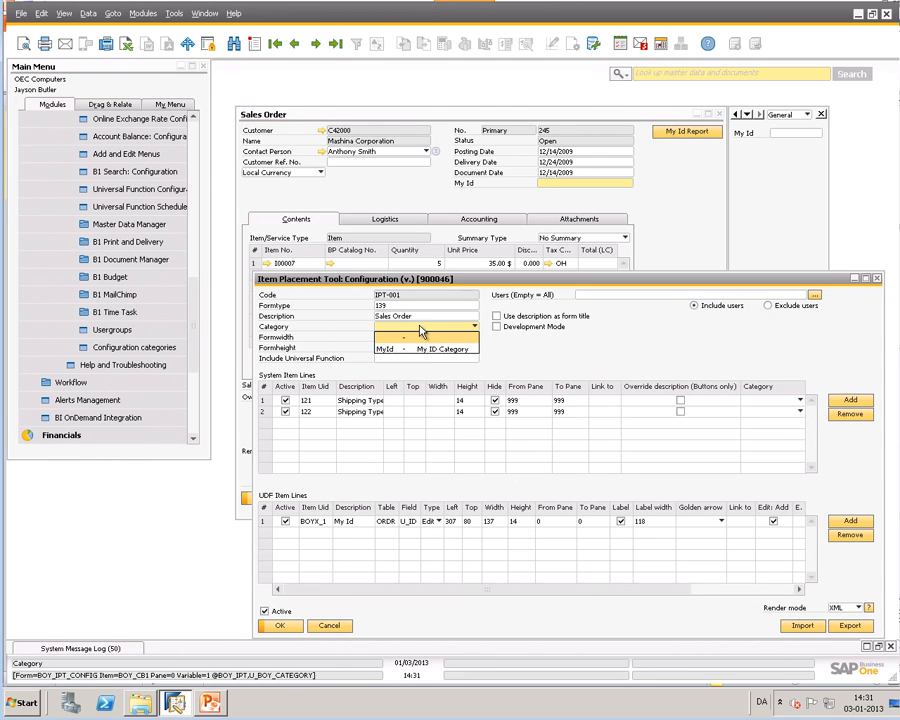
{"action": "left_click", "coordinate": [346, 338]}
{"action": "left_click", "coordinate": [400, 329]}
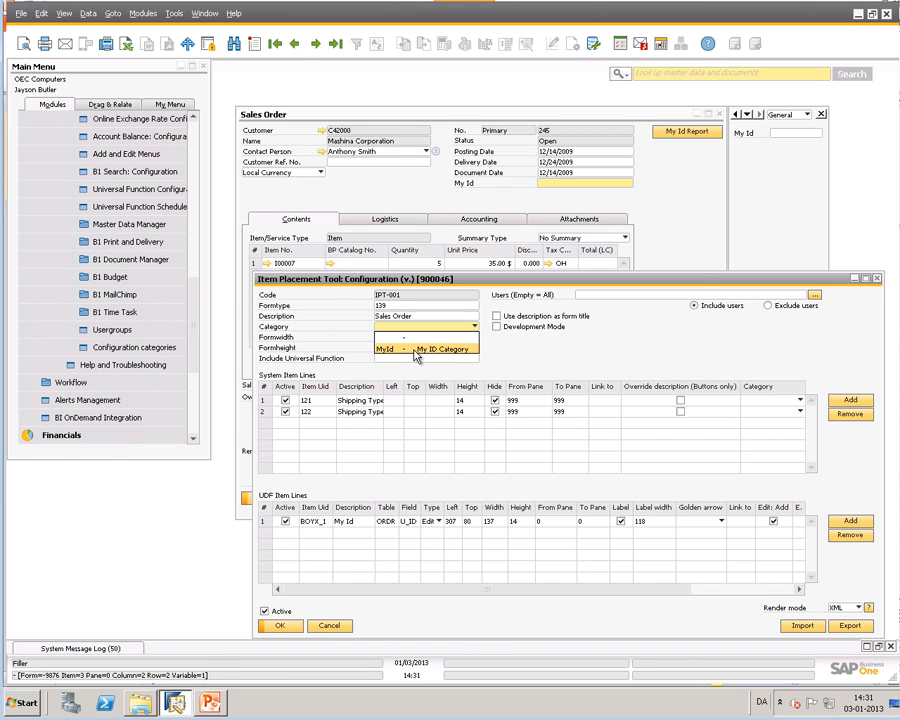
{"action": "left_click", "coordinate": [538, 359]}
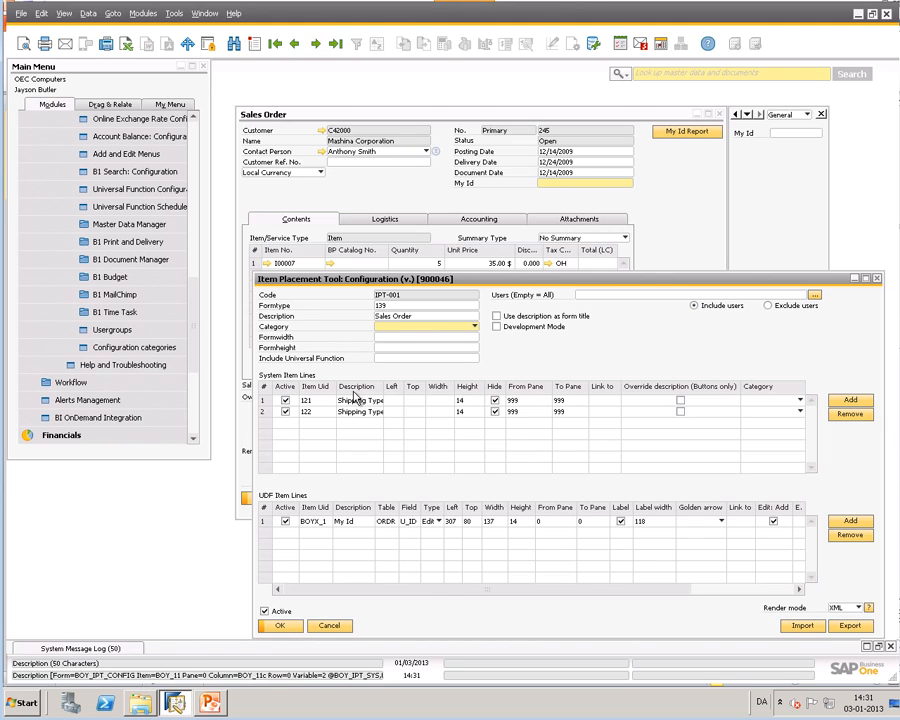
Assign My ID Category to the My Id line under UDF Item Lines, then save and close the configuration
{"action": "left_click_drag", "start_coordinate": [431, 588], "coordinate": [635, 588]}
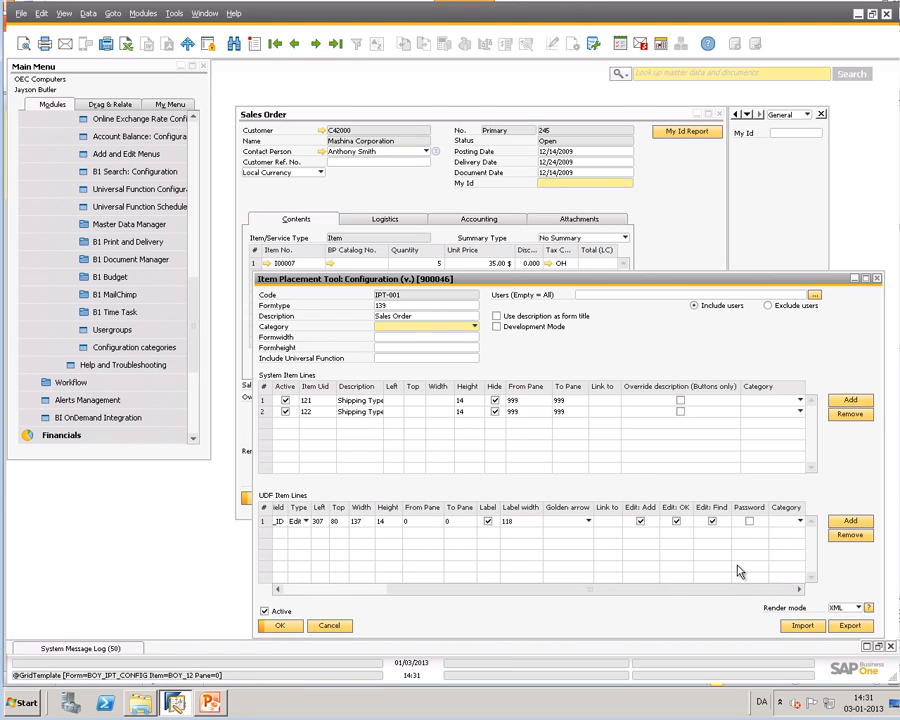
{"action": "left_click", "coordinate": [800, 521]}
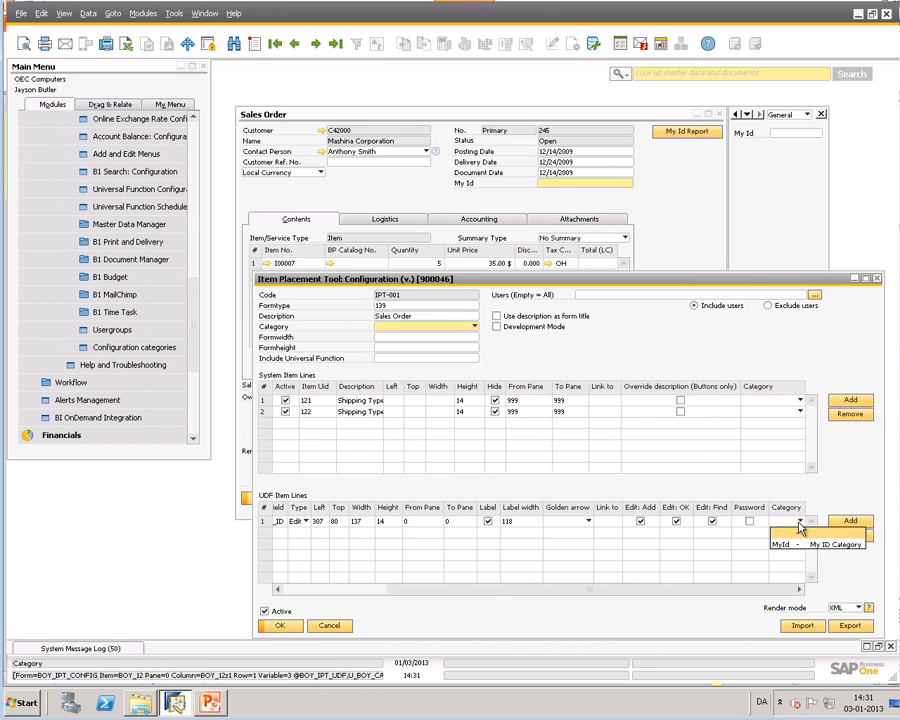
{"action": "left_click", "coordinate": [788, 544]}
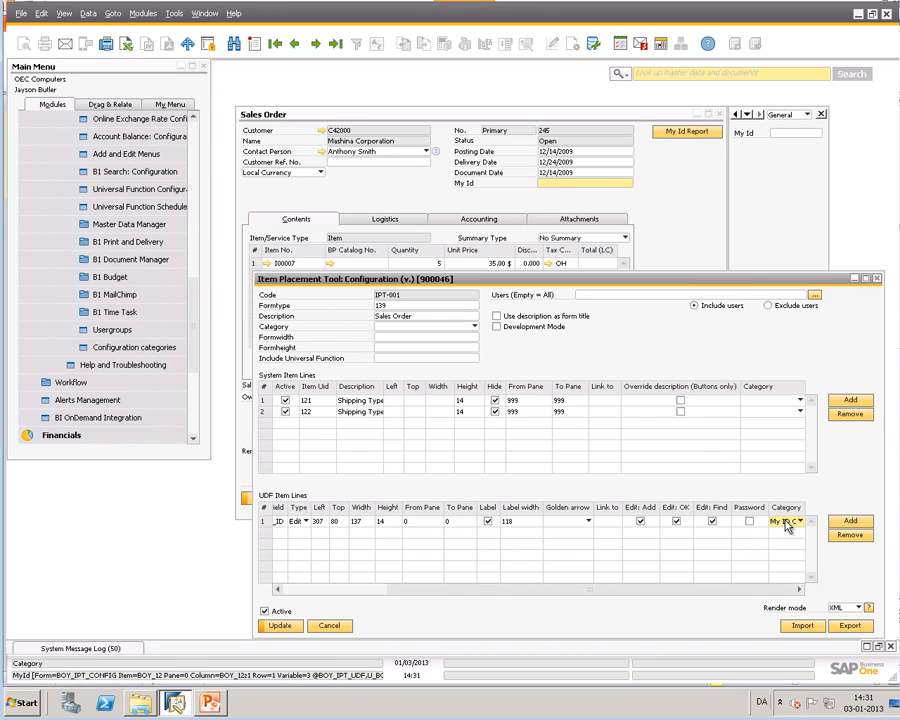
{"action": "left_click_drag", "start_coordinate": [568, 589], "coordinate": [341, 590]}
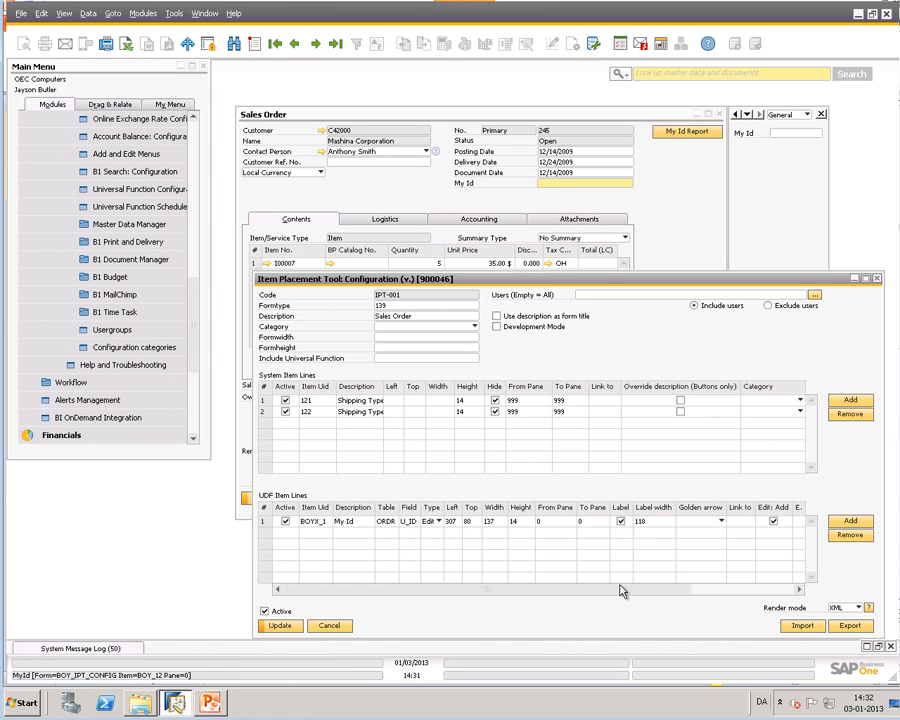
{"action": "left_click_drag", "start_coordinate": [620, 590], "coordinate": [776, 586]}
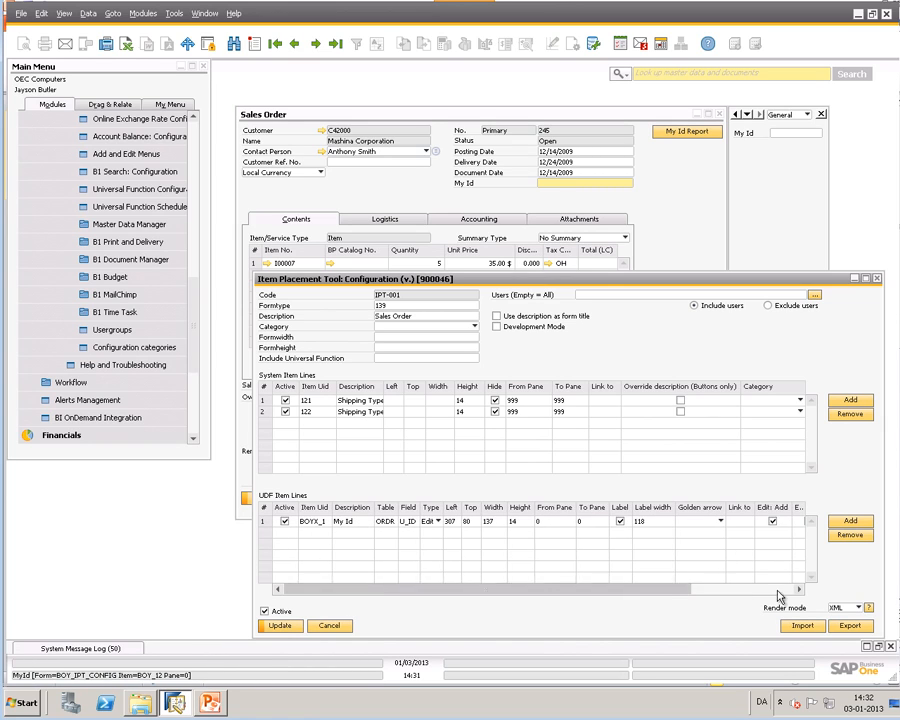
{"action": "left_click", "coordinate": [283, 625]}
{"action": "left_click", "coordinate": [281, 625]}
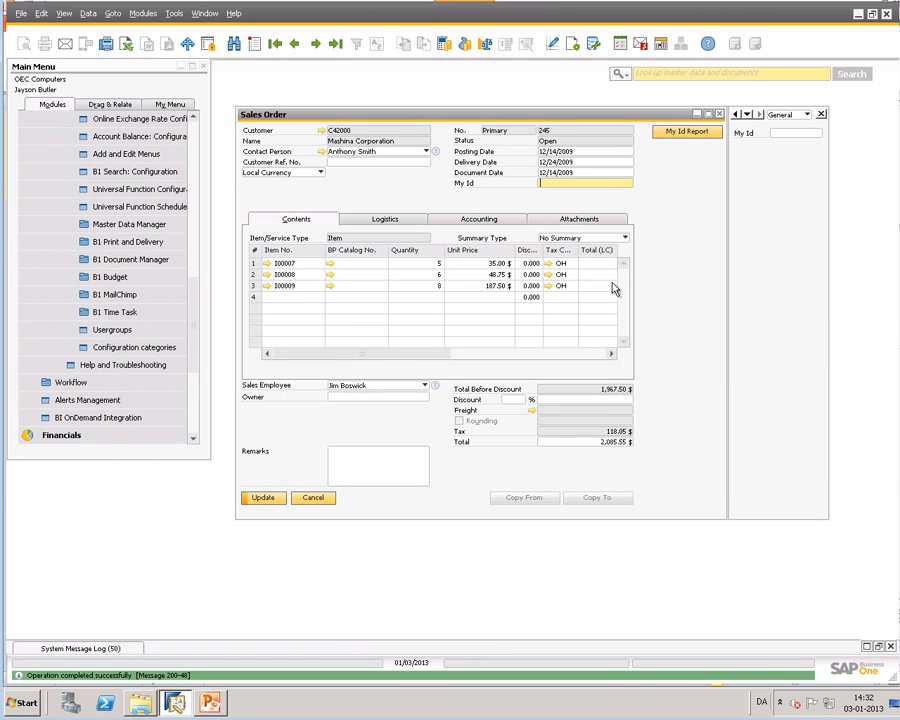
Set the category of the sales order's function buttons configuration to My ID Category, then save and close it
{"action": "right_click", "coordinate": [657, 203]}
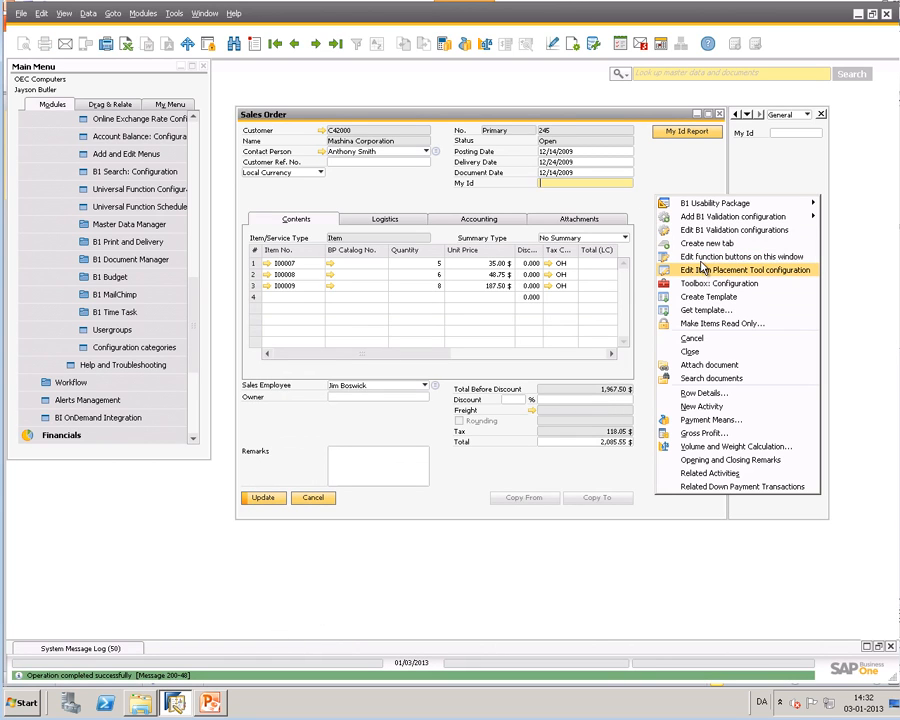
{"action": "left_click", "coordinate": [702, 256]}
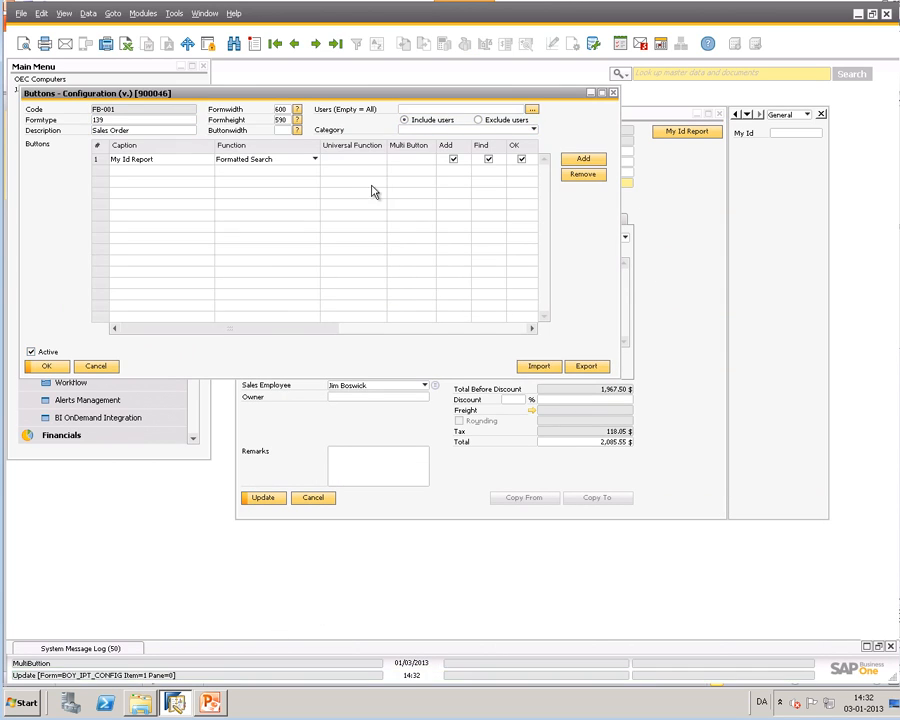
{"action": "left_click", "coordinate": [449, 130]}
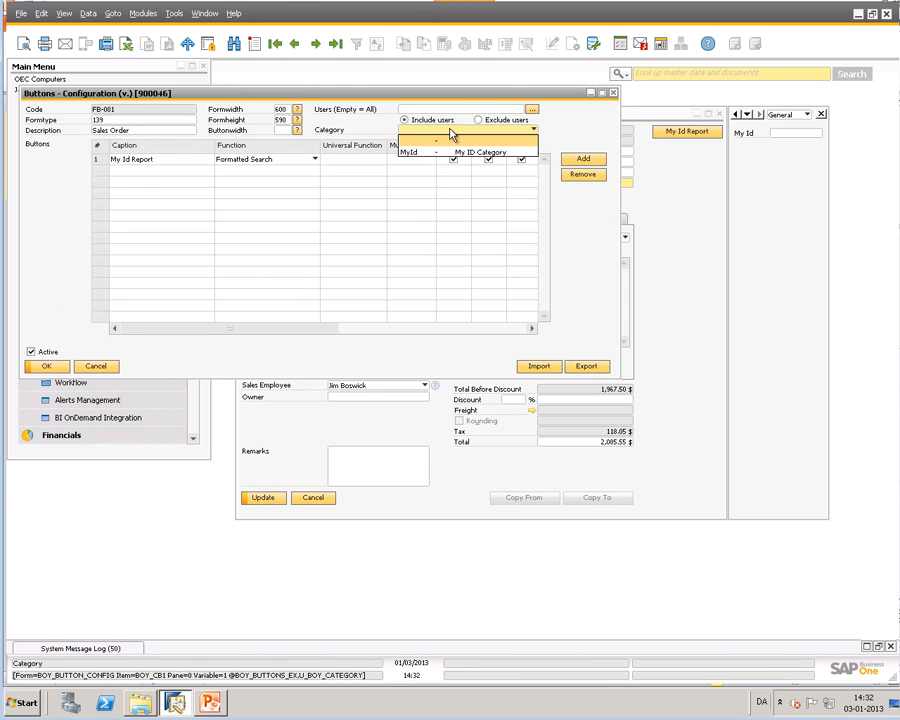
{"action": "left_click", "coordinate": [456, 152]}
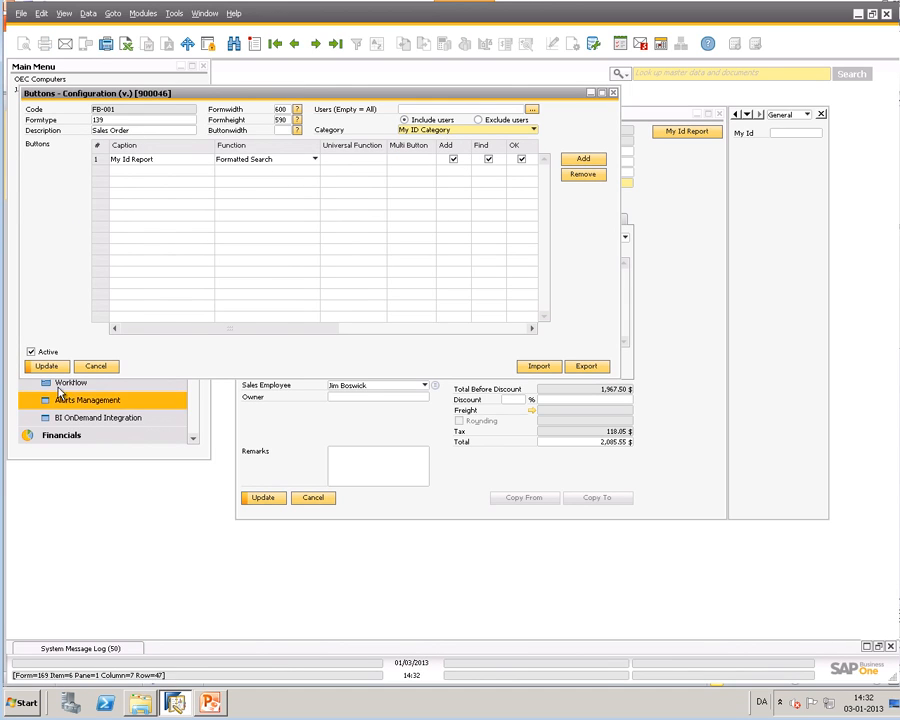
{"action": "left_click", "coordinate": [40, 365]}
{"action": "left_click", "coordinate": [40, 365]}
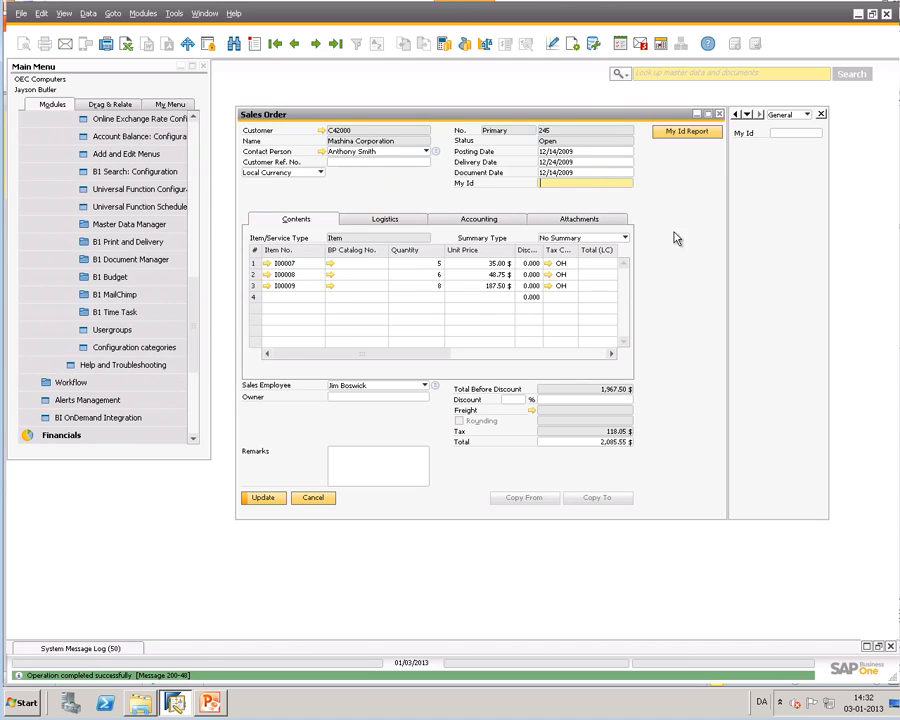
Set the category of the sales order's My Id Validation configuration to My ID Category, then save and close it
{"action": "right_click", "coordinate": [556, 183]}
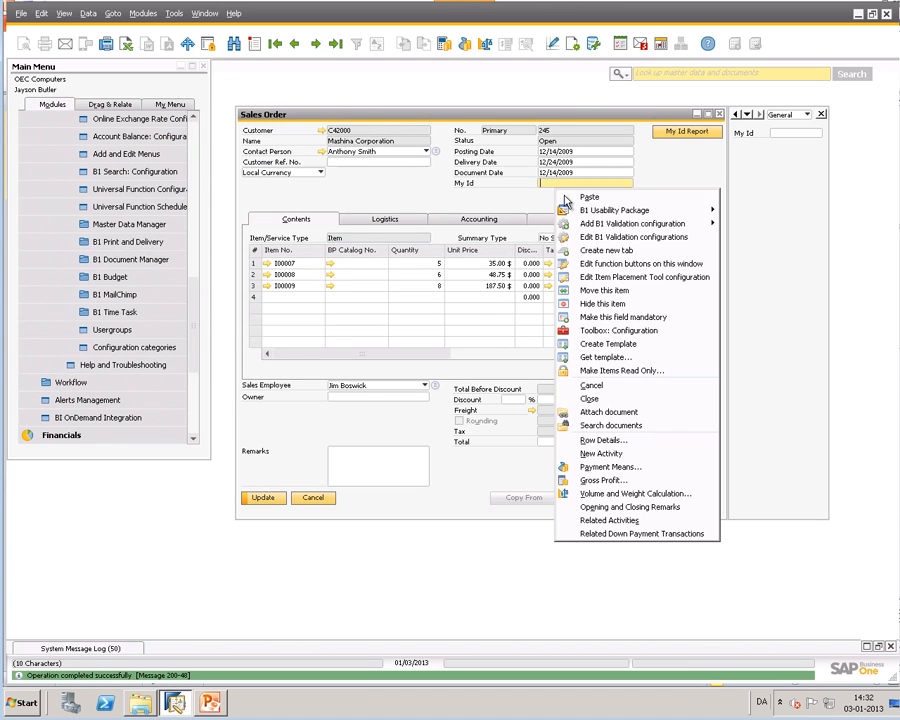
{"action": "left_click", "coordinate": [605, 235]}
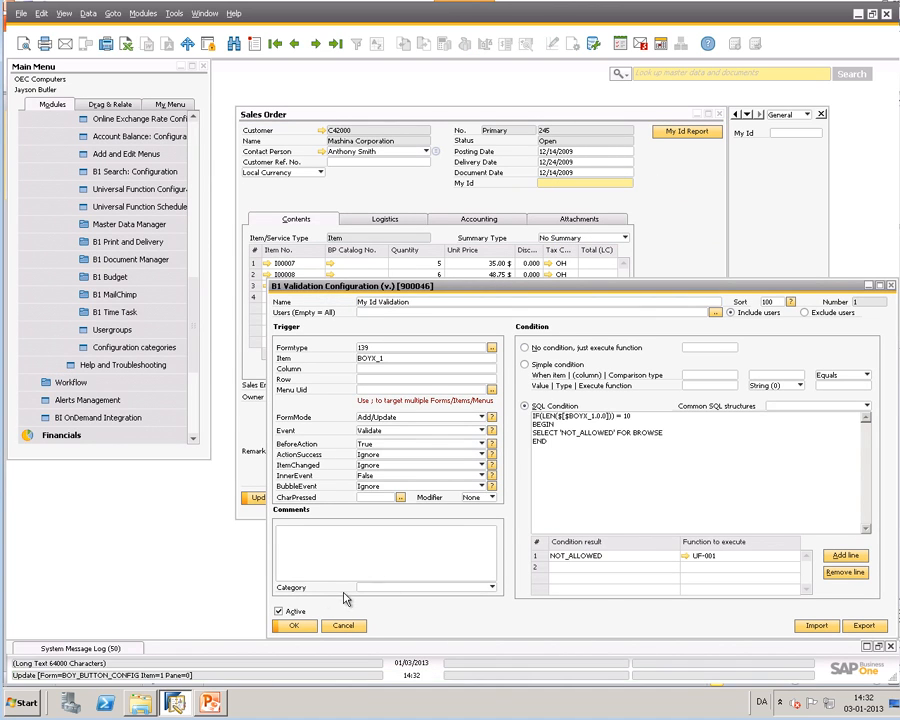
{"action": "left_click", "coordinate": [383, 588]}
{"action": "left_click", "coordinate": [368, 609]}
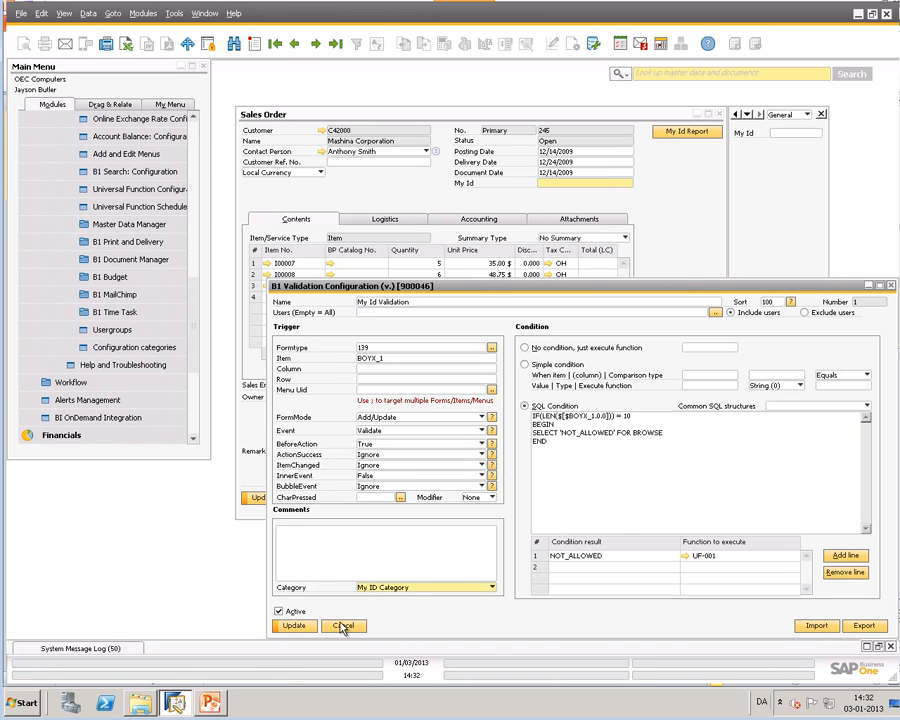
{"action": "left_click", "coordinate": [293, 625]}
{"action": "left_click", "coordinate": [310, 626]}
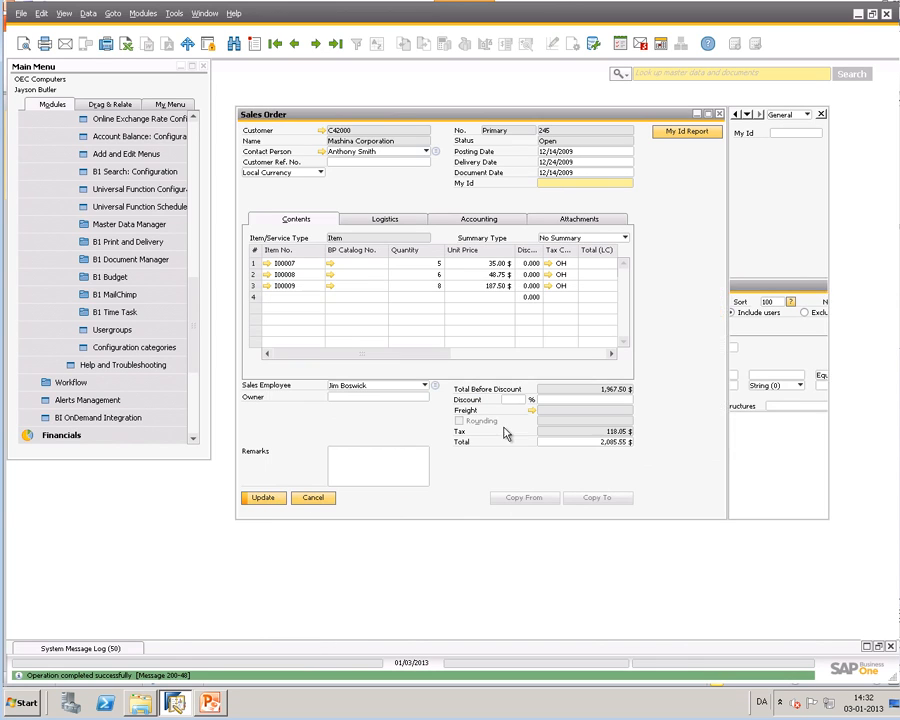
Assign My ID Category to the My Id line of the sales order's mandatory fields configuration, then save and close it
{"action": "right_click", "coordinate": [552, 189]}
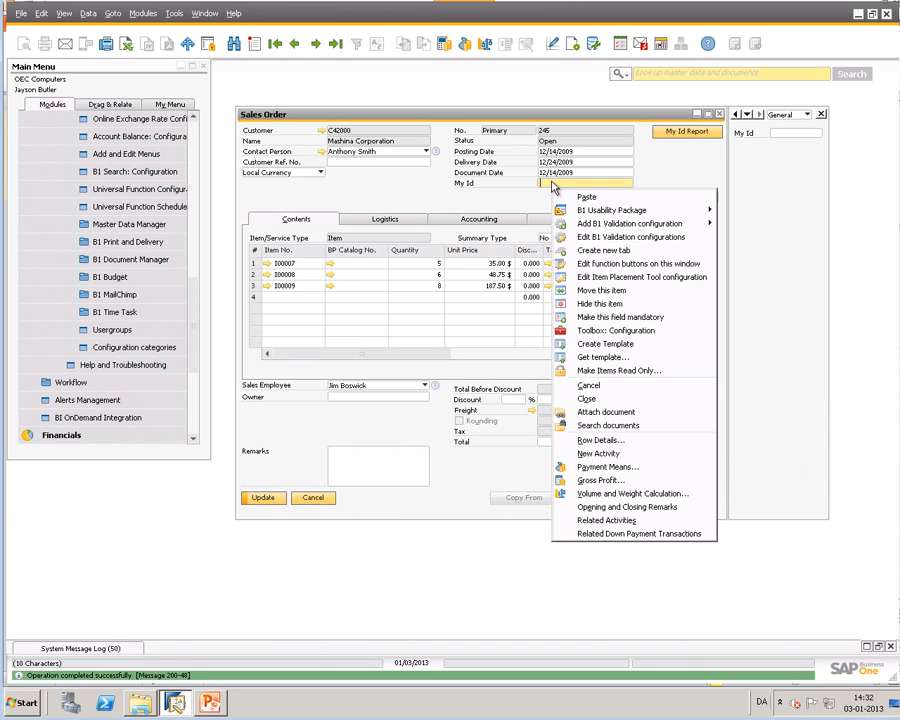
{"action": "left_click", "coordinate": [618, 317]}
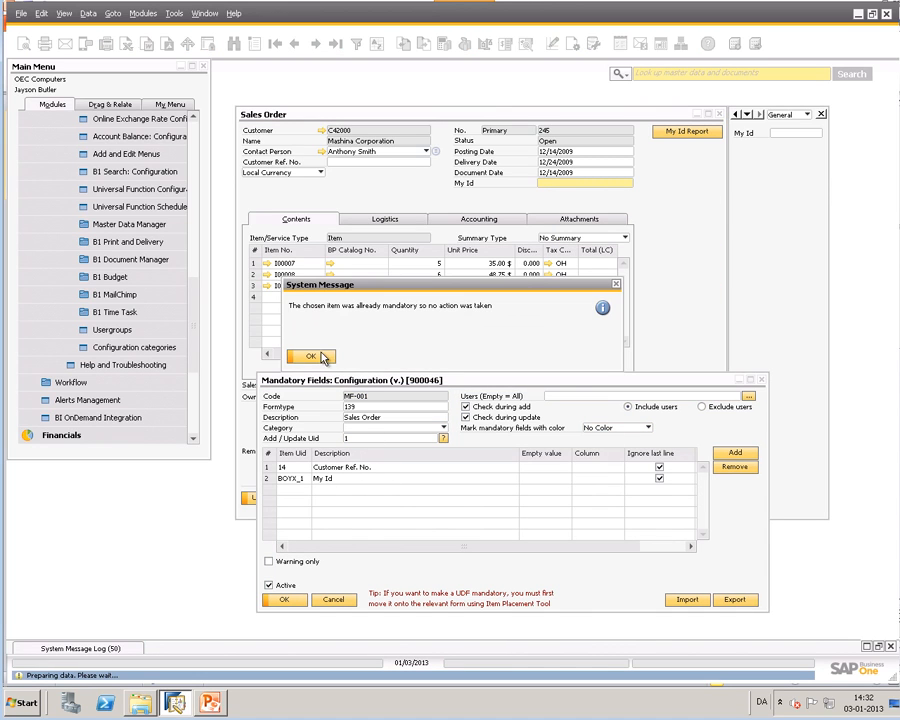
{"action": "left_click", "coordinate": [302, 353]}
{"action": "left_click_drag", "start_coordinate": [484, 547], "coordinate": [620, 549]}
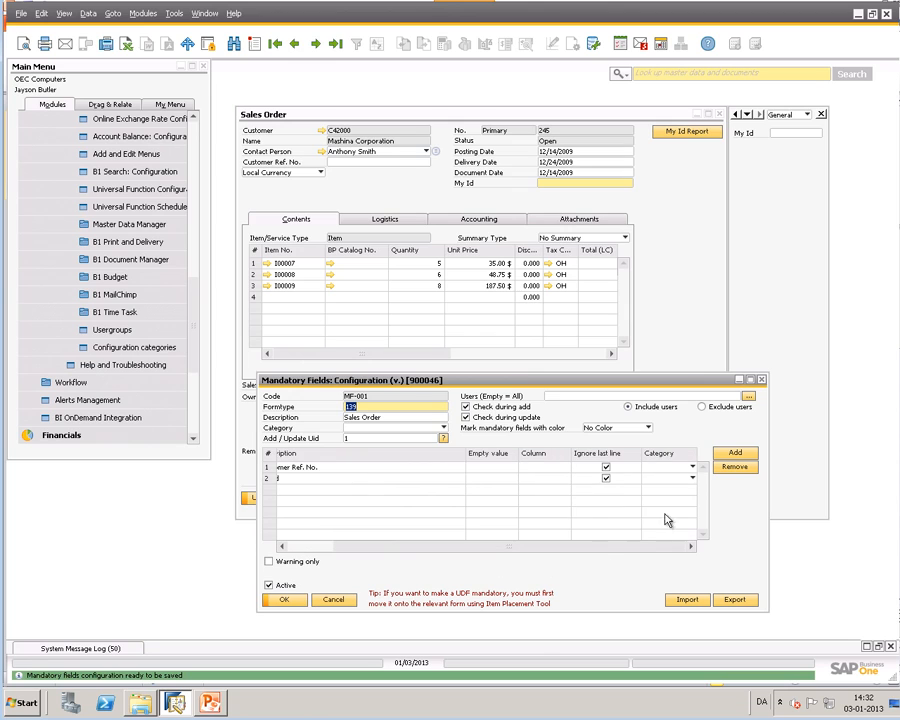
{"action": "left_click", "coordinate": [669, 480]}
{"action": "left_click", "coordinate": [675, 501]}
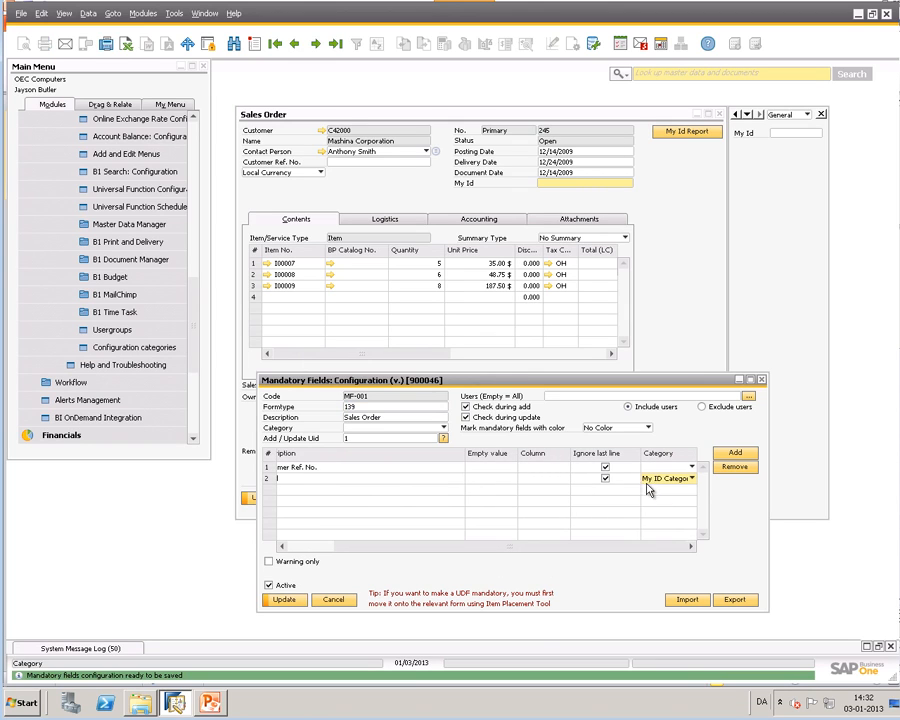
{"action": "left_click", "coordinate": [281, 601]}
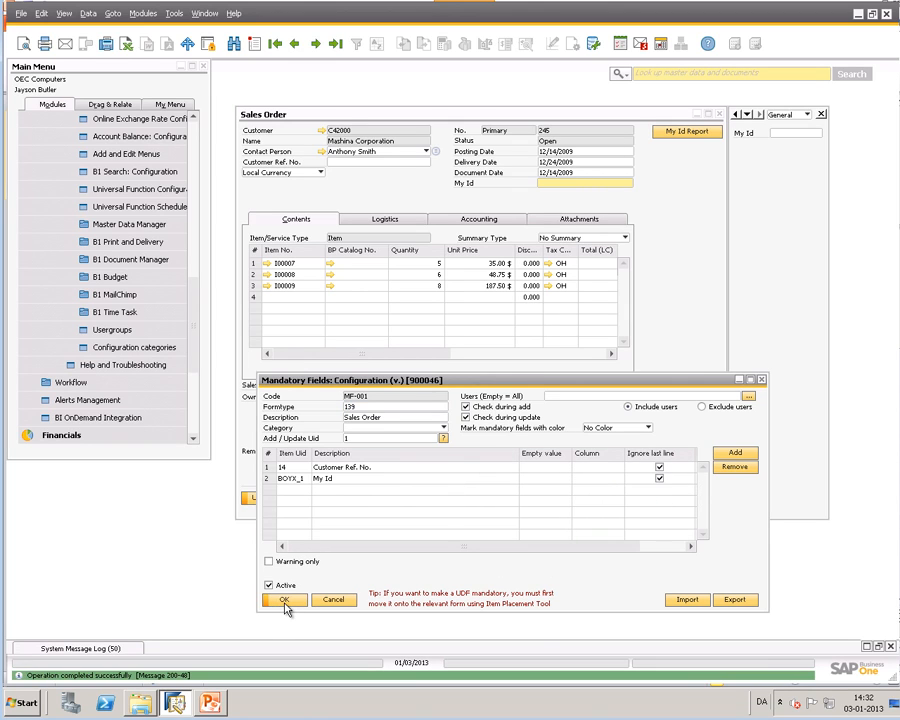
{"action": "left_click", "coordinate": [283, 601]}
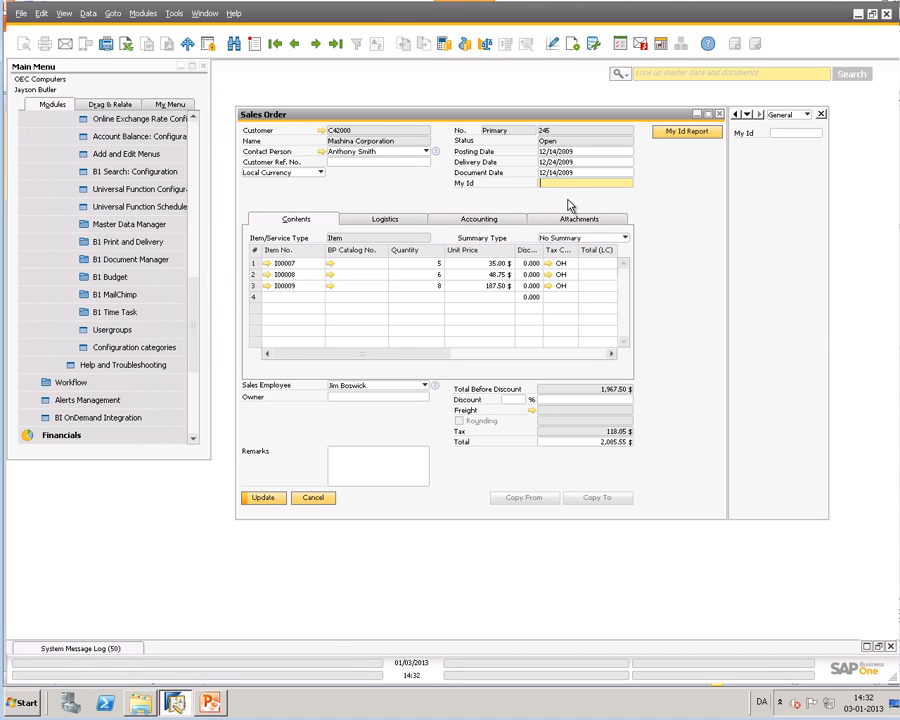
Open the configuration overview from the sales order's My Id field and filter it by My ID Category
{"action": "left_click", "coordinate": [555, 176]}
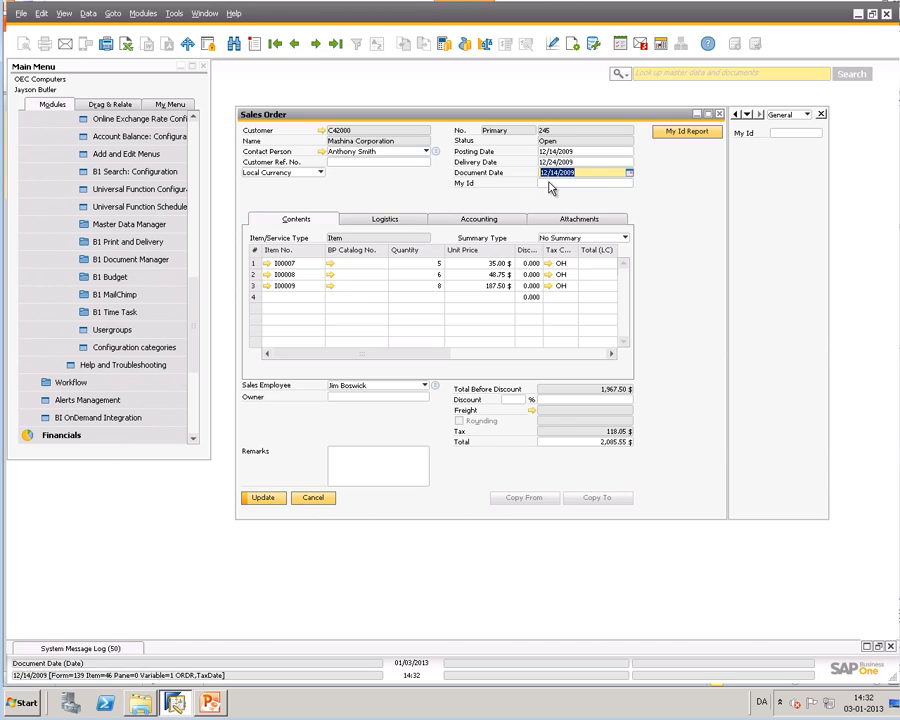
{"action": "left_click", "coordinate": [551, 184]}
{"action": "right_click", "coordinate": [551, 184]}
{"action": "mouse_move", "coordinate": [596, 210]}
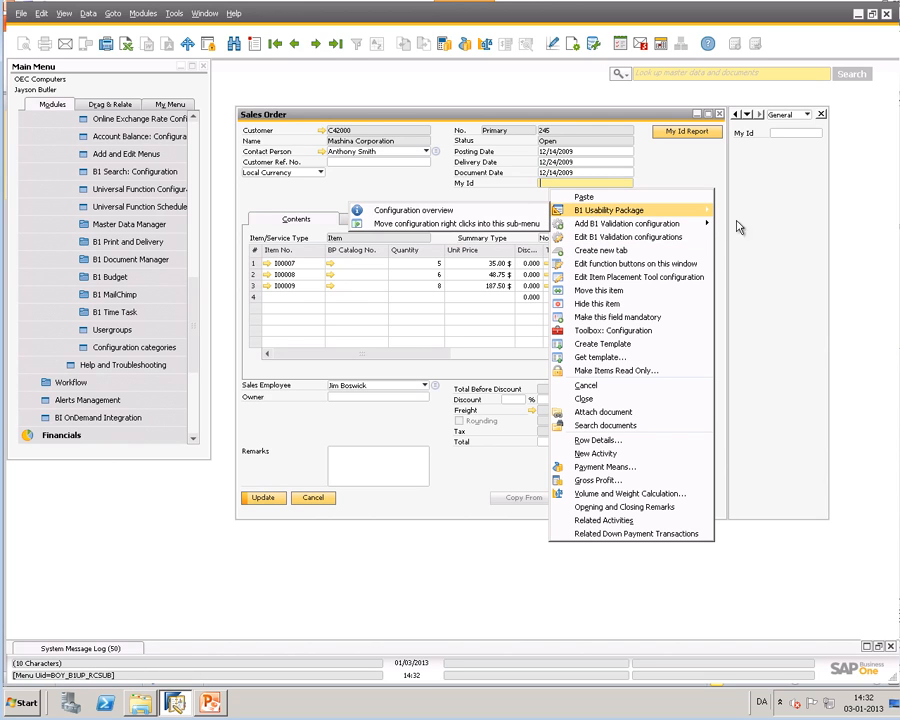
{"action": "left_click", "coordinate": [480, 214]}
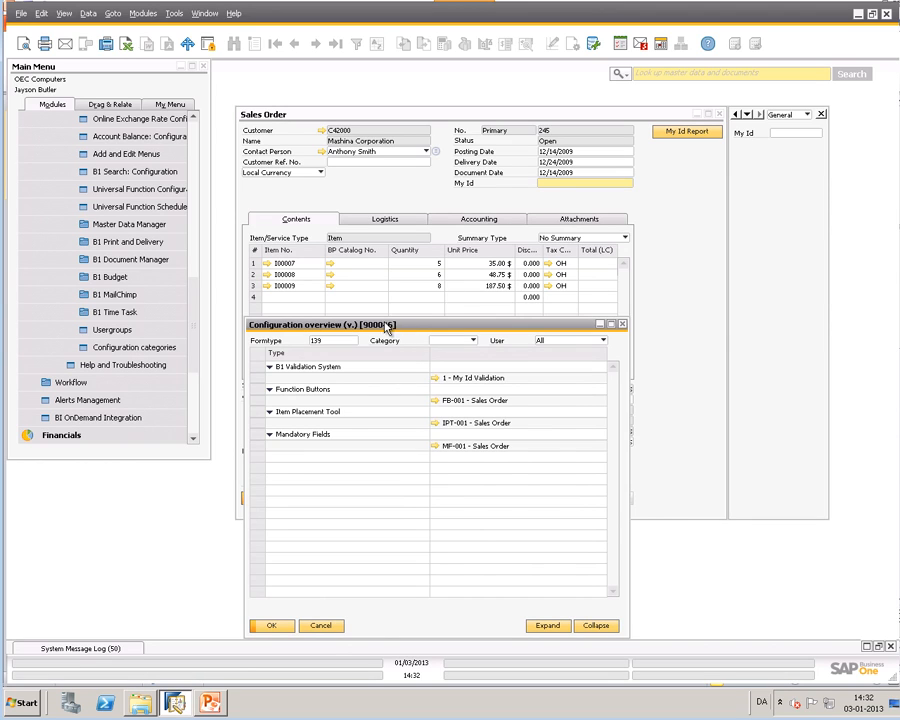
{"action": "left_click_drag", "start_coordinate": [386, 326], "coordinate": [410, 225]}
{"action": "left_click", "coordinate": [482, 241]}
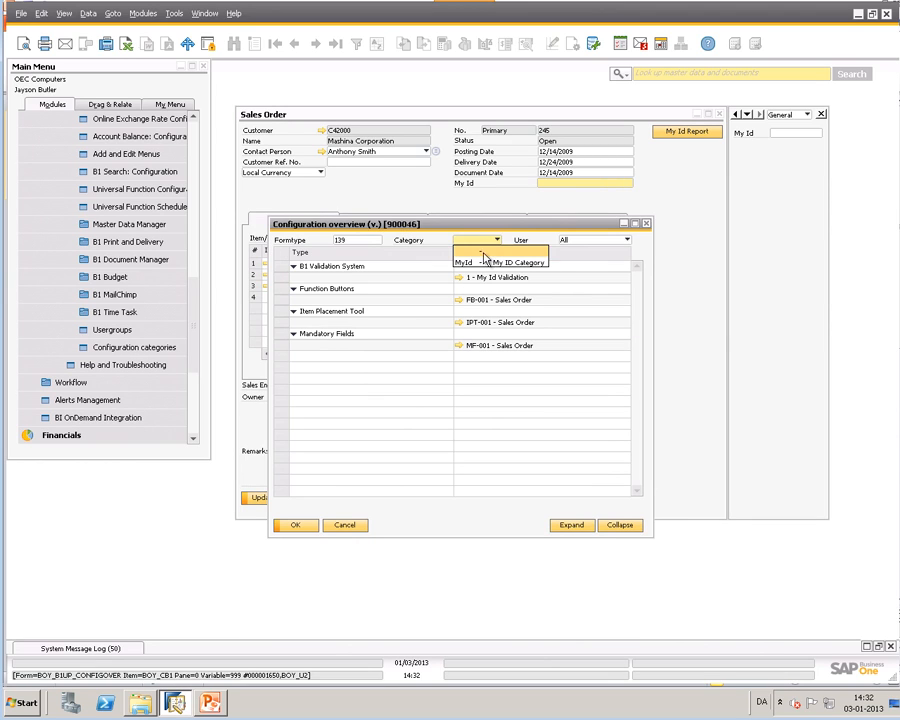
{"action": "left_click", "coordinate": [484, 258]}
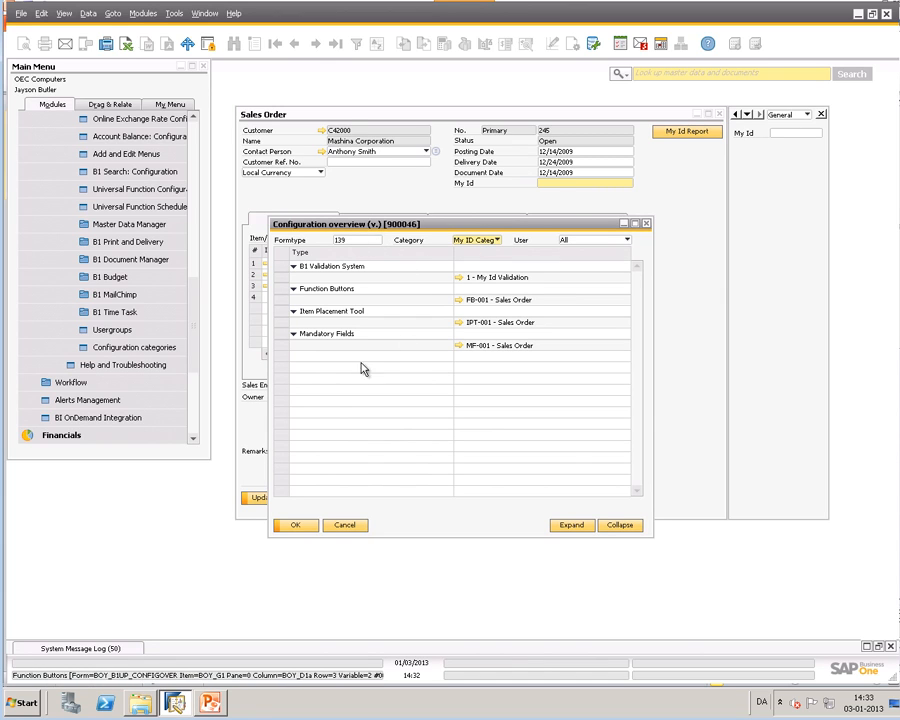
Clear the overview's form type filter, check the user and category choices while keeping All and My ID Category, then close the overview
{"action": "double_click", "coordinate": [344, 241]}
{"action": "key", "text": "Delete"}
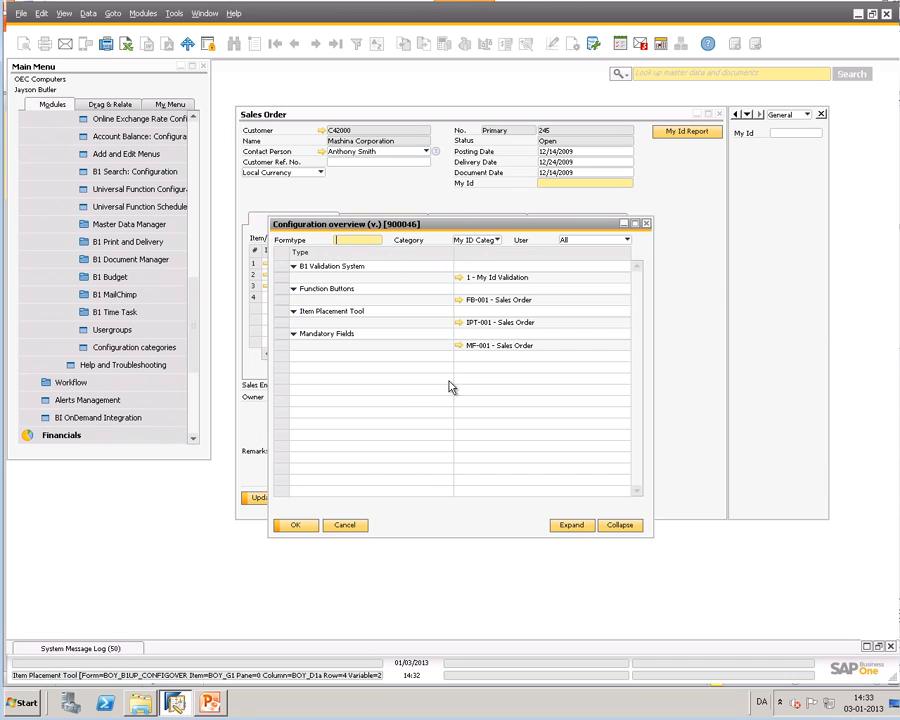
{"action": "left_click", "coordinate": [589, 242]}
{"action": "left_click", "coordinate": [589, 242]}
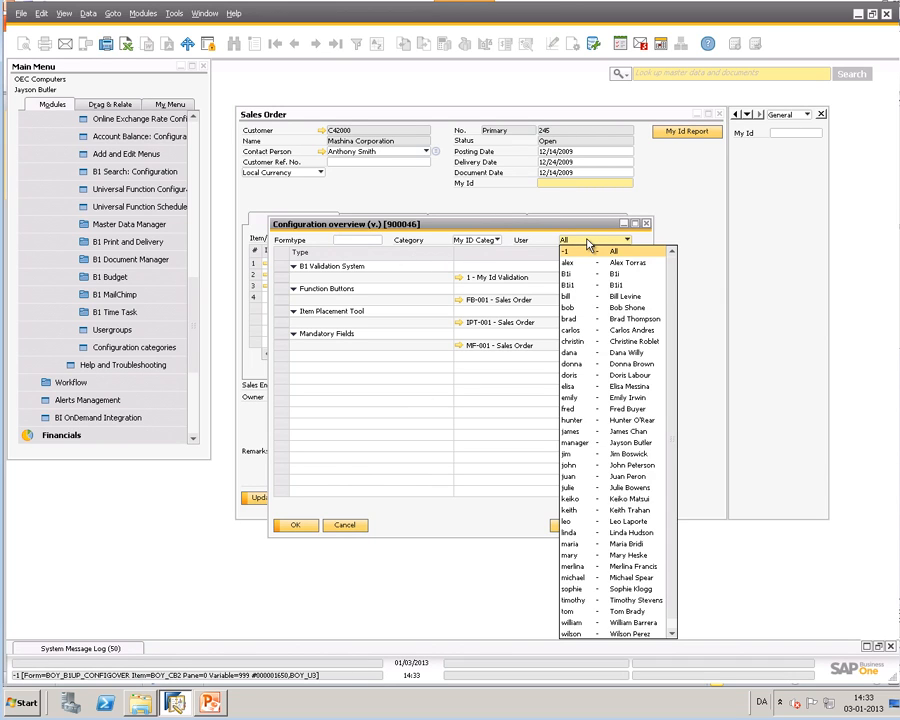
{"action": "left_click", "coordinate": [578, 241]}
{"action": "left_click", "coordinate": [463, 242]}
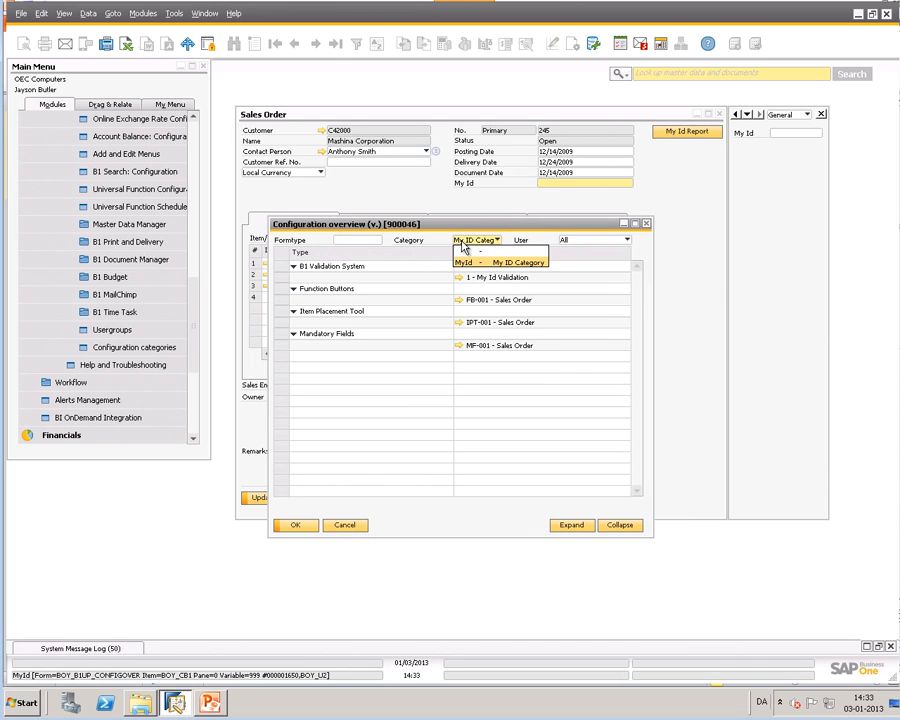
{"action": "left_click", "coordinate": [516, 262]}
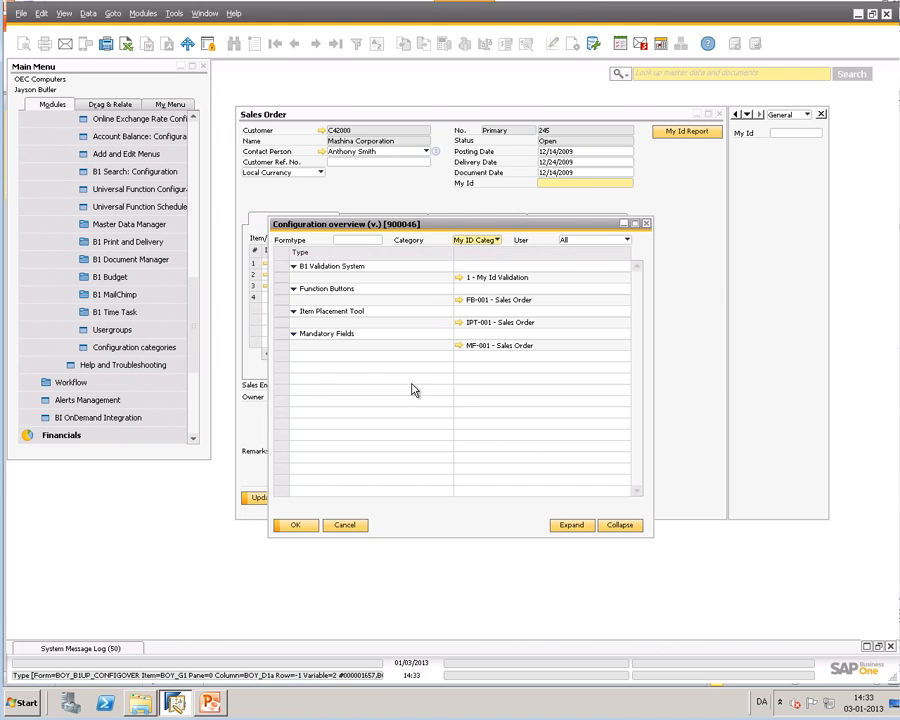
{"action": "left_click", "coordinate": [346, 526]}
Open the My ID Category record in the configuration categories and view its overview of assigned configurations
{"action": "left_click", "coordinate": [134, 349]}
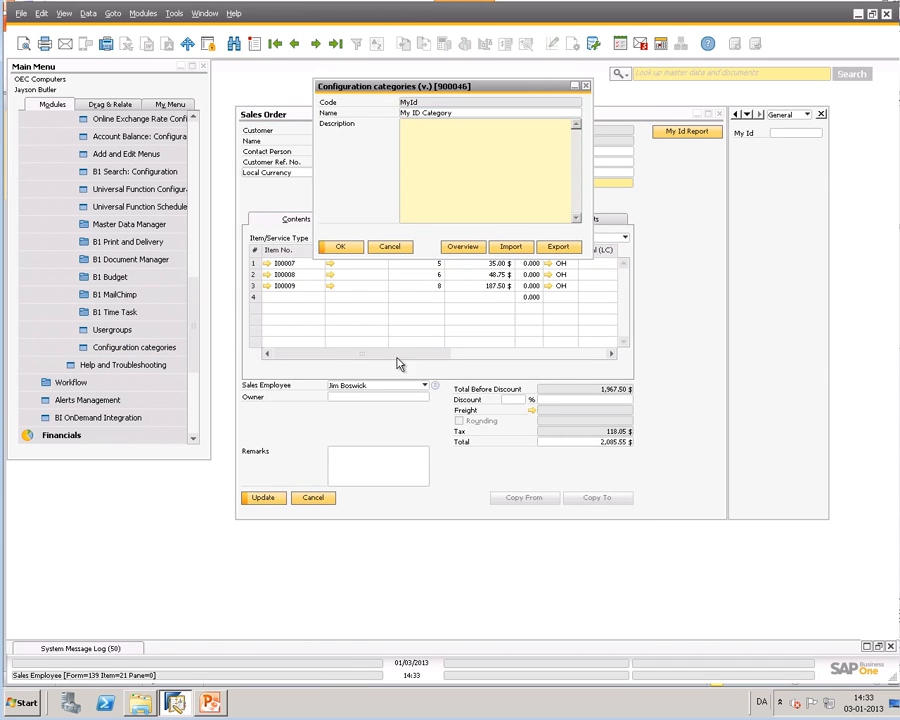
{"action": "left_click", "coordinate": [462, 248]}
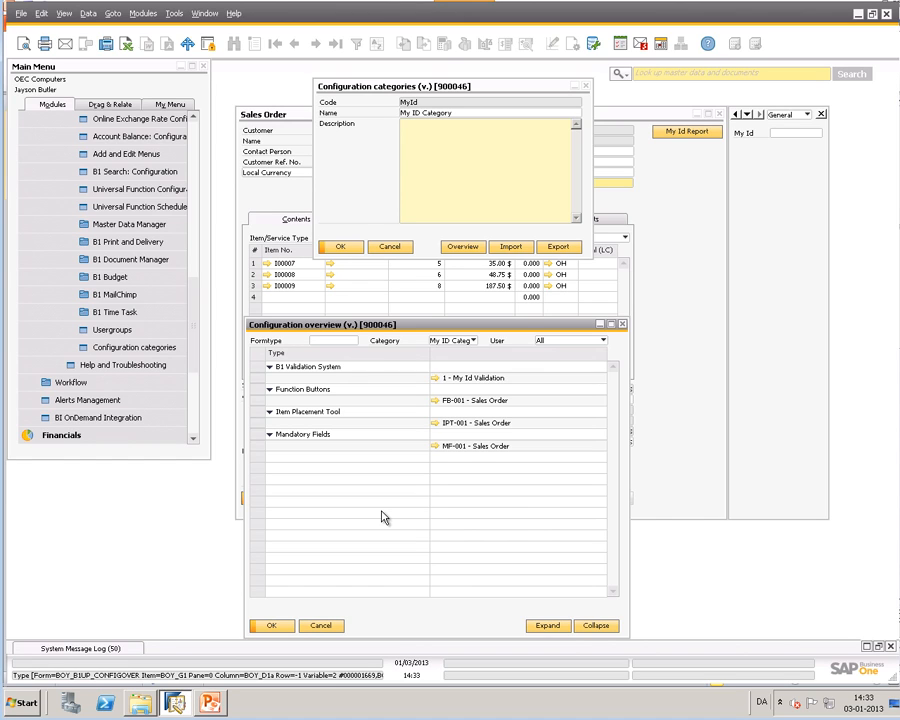
{"action": "left_click", "coordinate": [444, 176]}
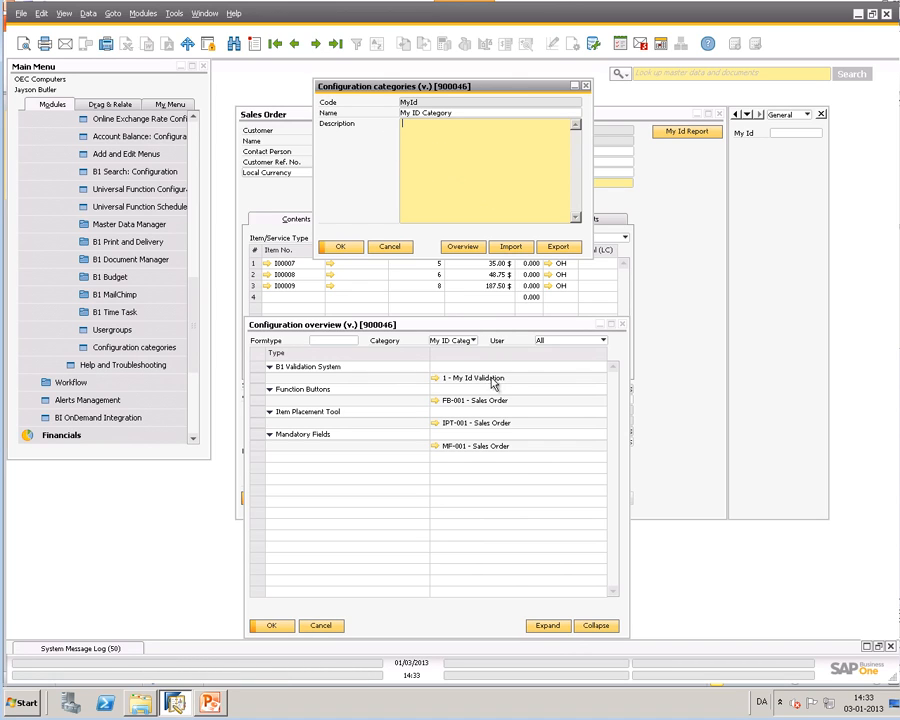
{"action": "left_click", "coordinate": [434, 446]}
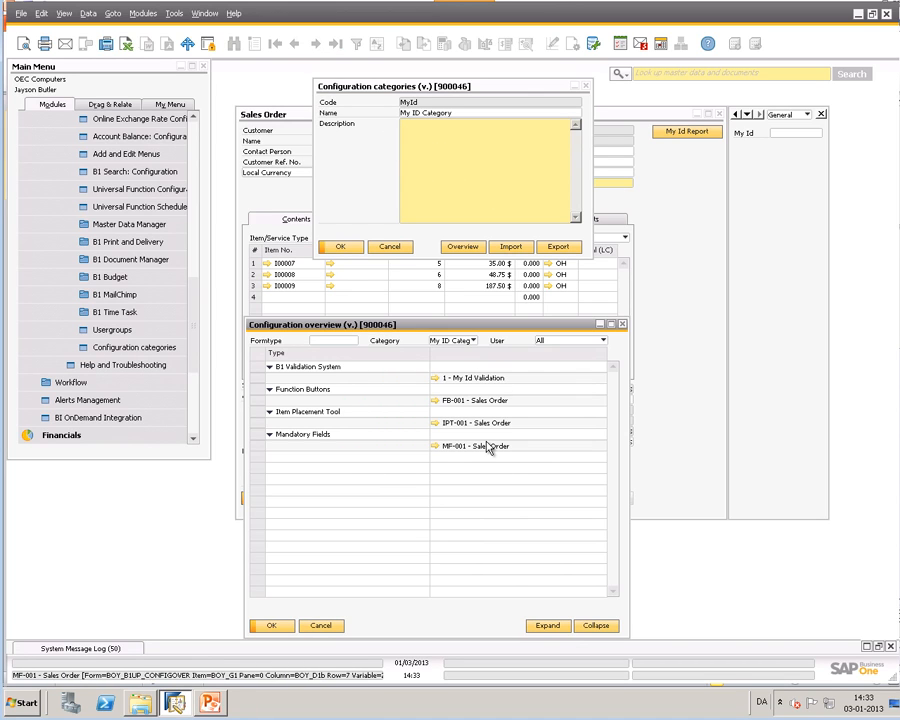